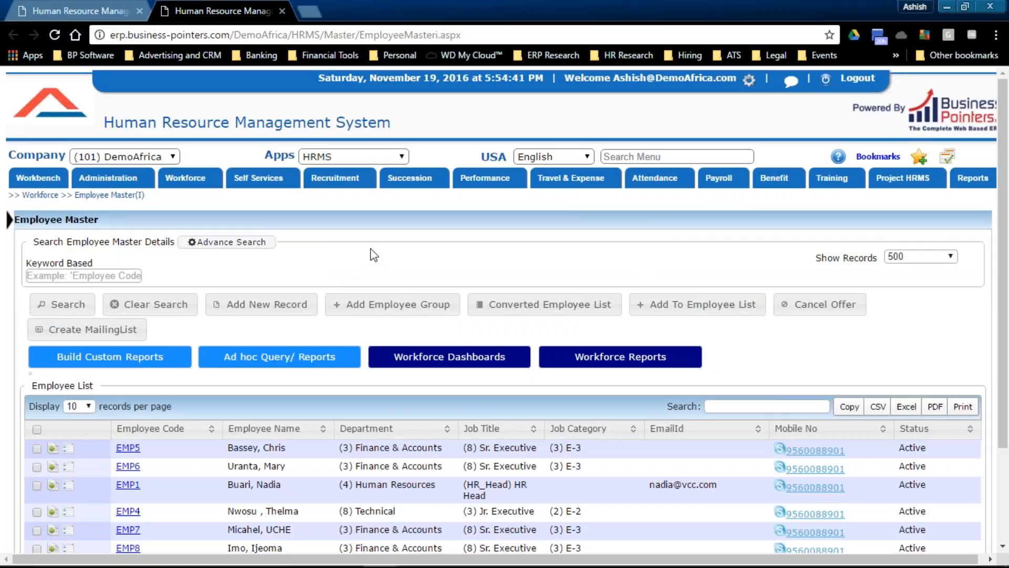
# - Review the list of available ERP applications and the HRMS functions under Workforce and Employee Self Services
pyautogui.click(402, 157)
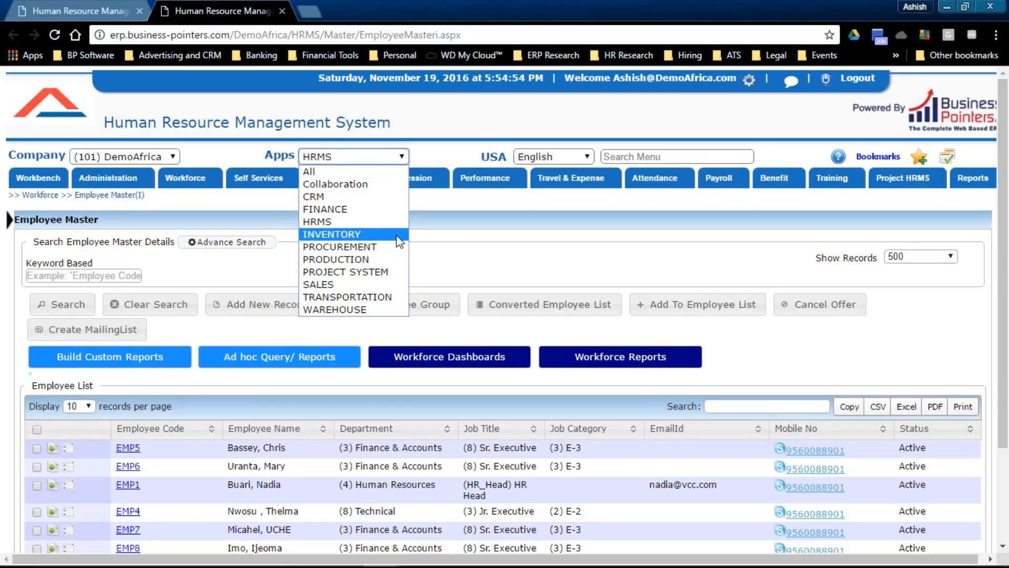
pyautogui.click(455, 204)
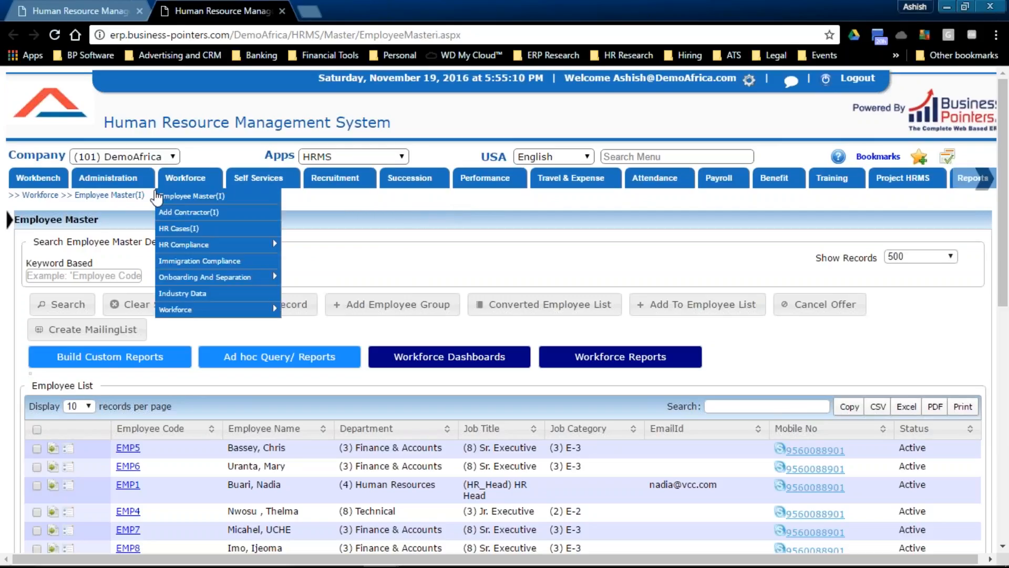
pyautogui.moveTo(181, 179)
pyautogui.moveTo(131, 184)
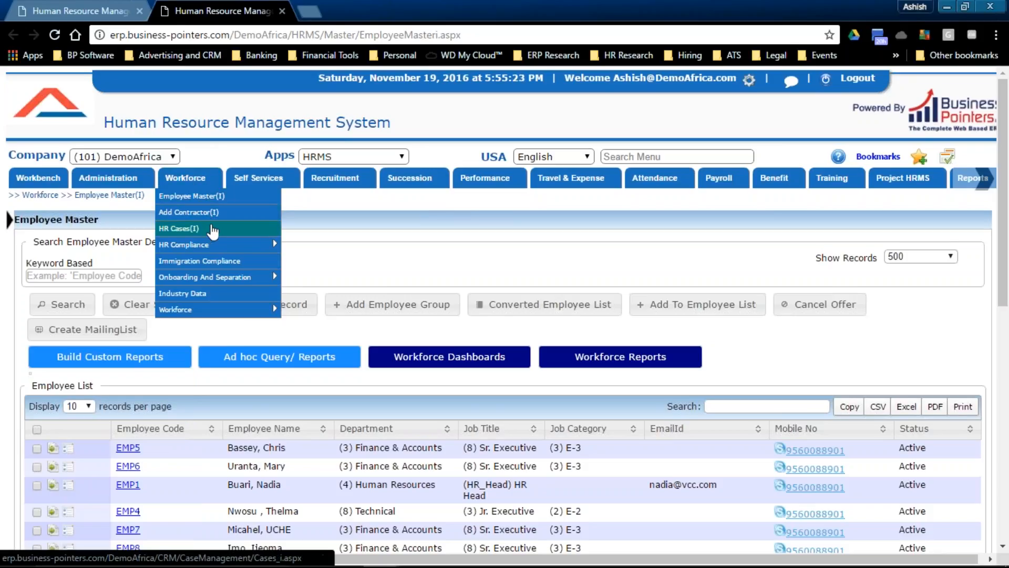
pyautogui.moveTo(257, 184)
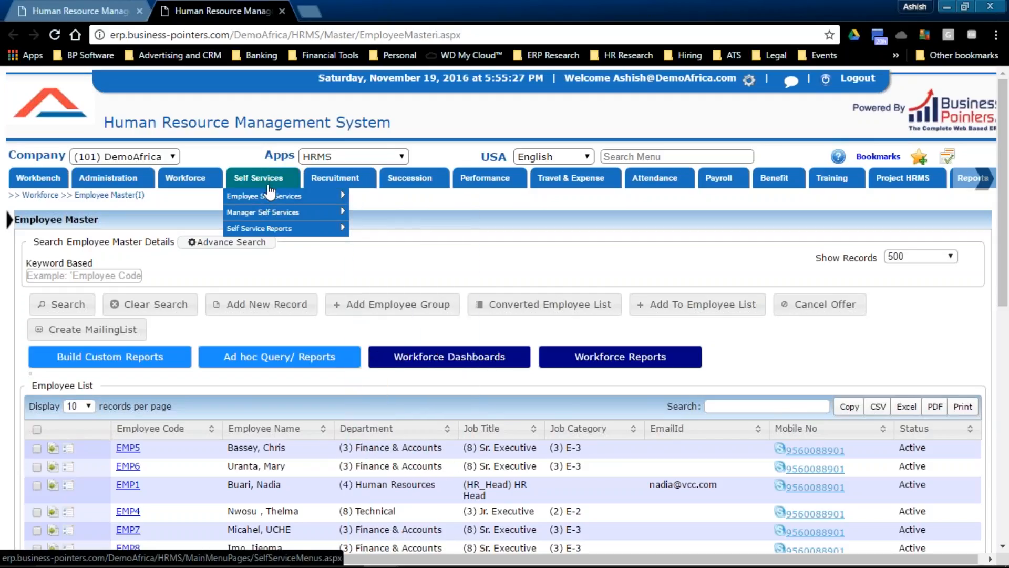
pyautogui.moveTo(271, 201)
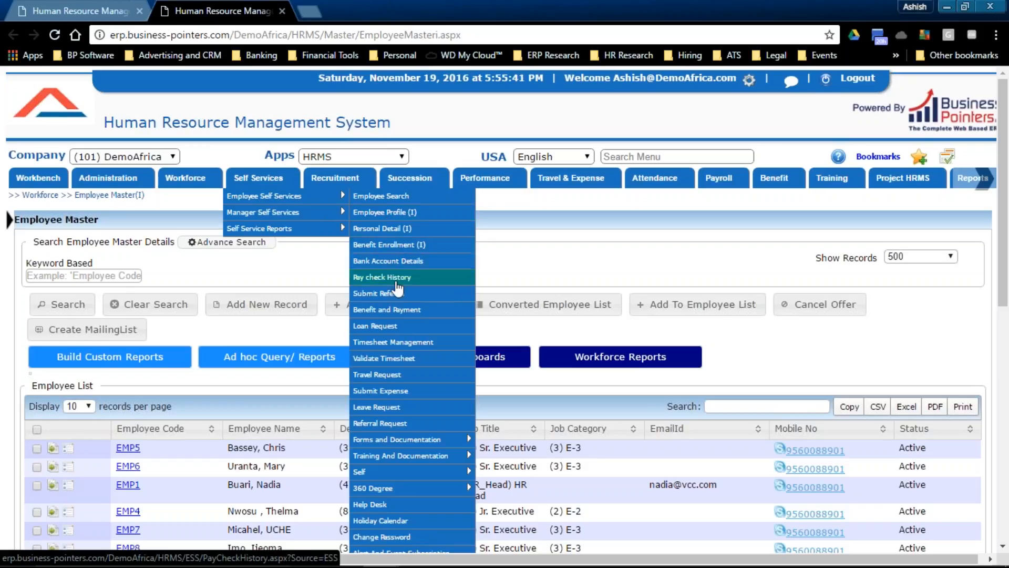
pyautogui.moveTo(411, 461)
pyautogui.moveTo(416, 442)
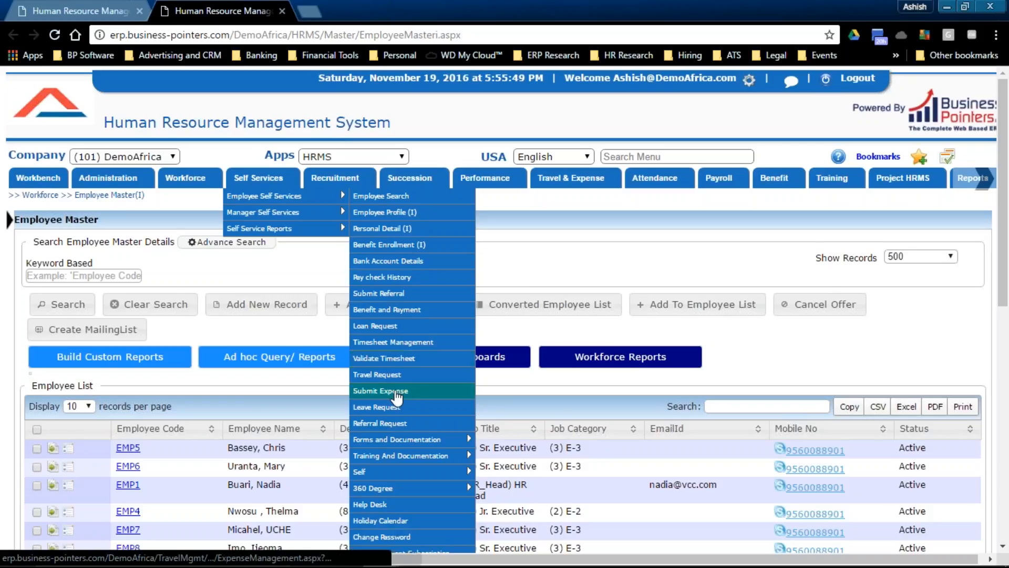
pyautogui.moveTo(315, 213)
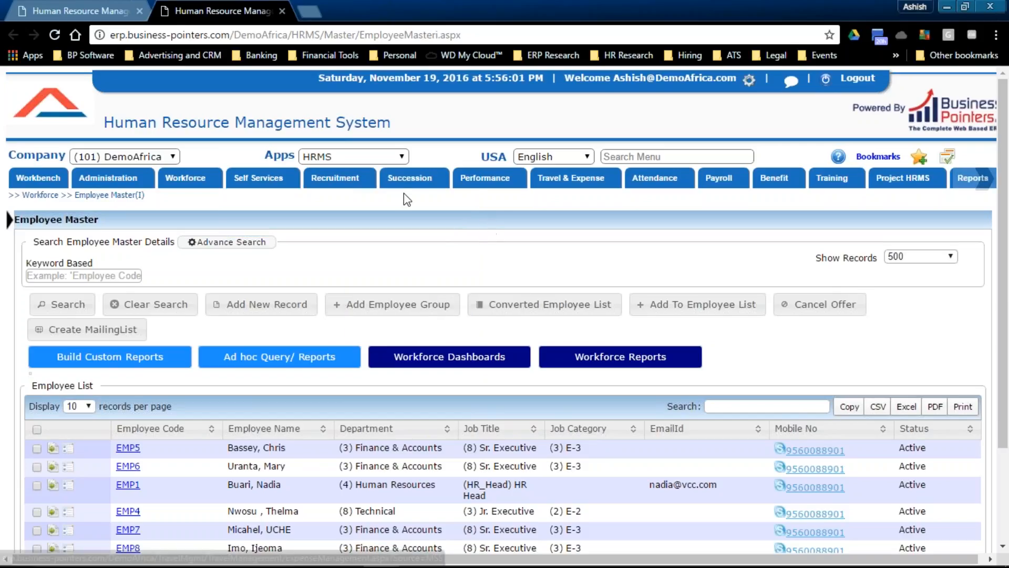
# - Examine the HRMS functions offered for recruitment, succession, performance, travel and expense, attendance, payroll, benefits, training, Project HRMS and reports
pyautogui.moveTo(354, 188)
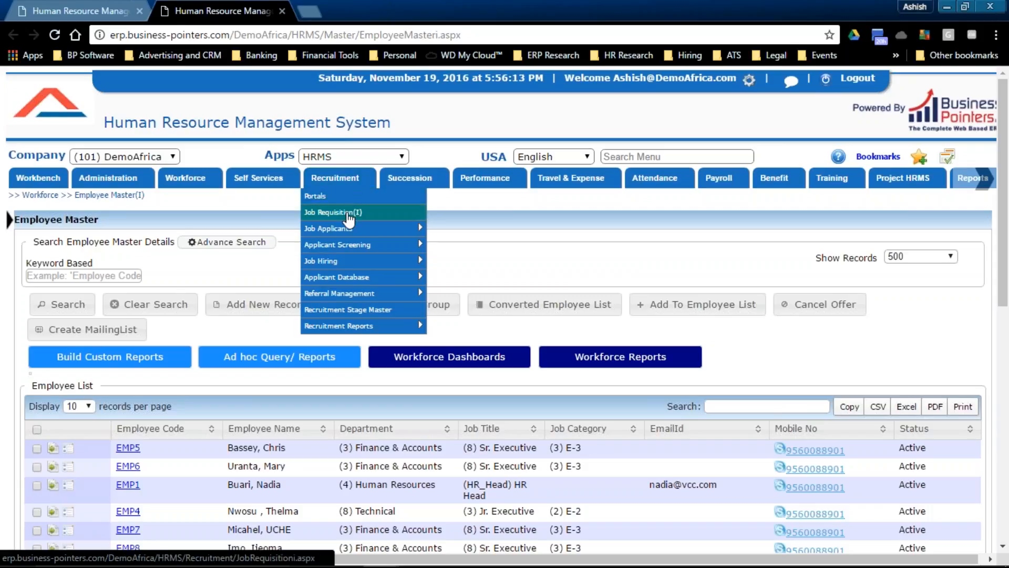
pyautogui.moveTo(359, 247)
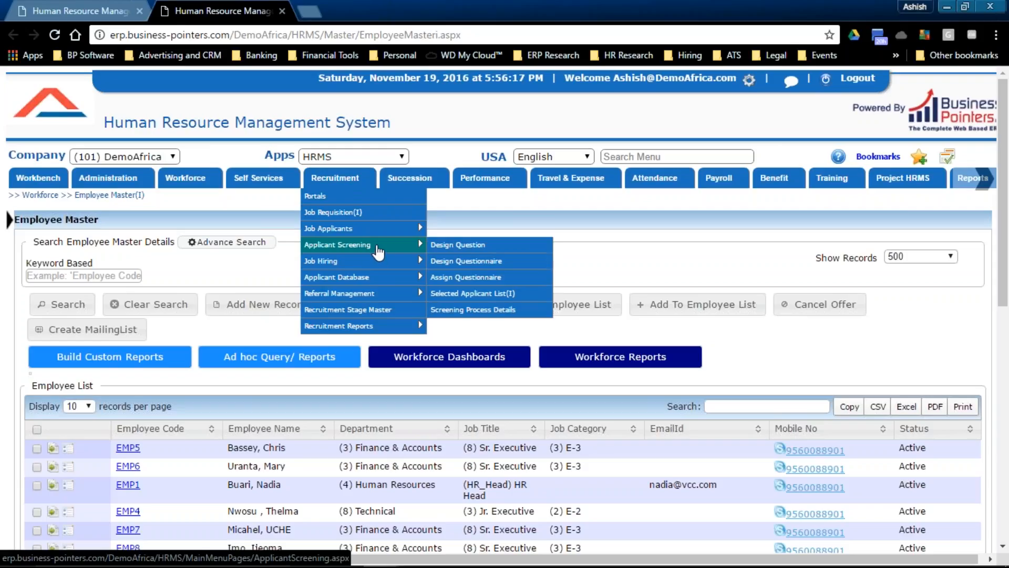
pyautogui.moveTo(405, 278)
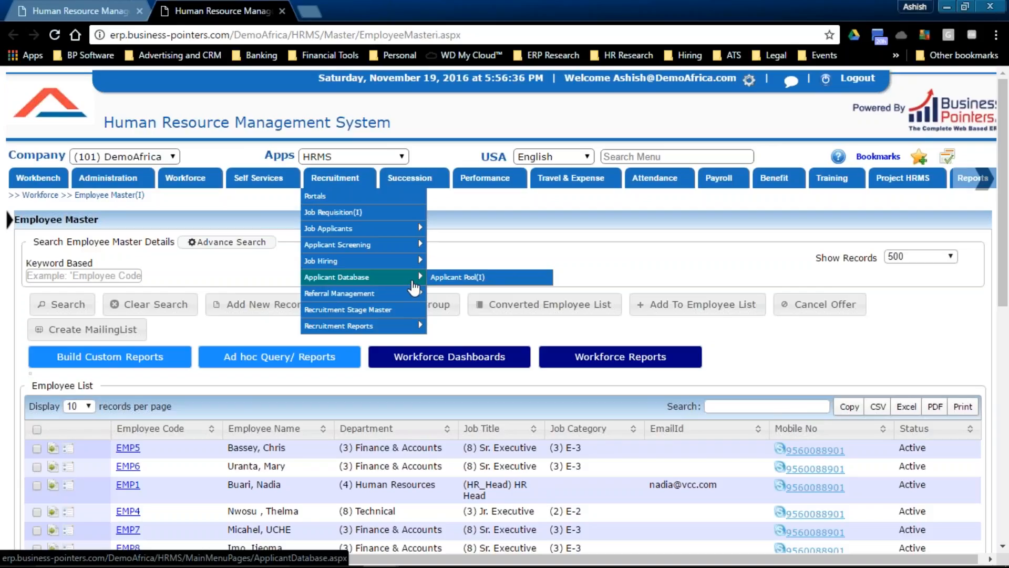
pyautogui.moveTo(410, 178)
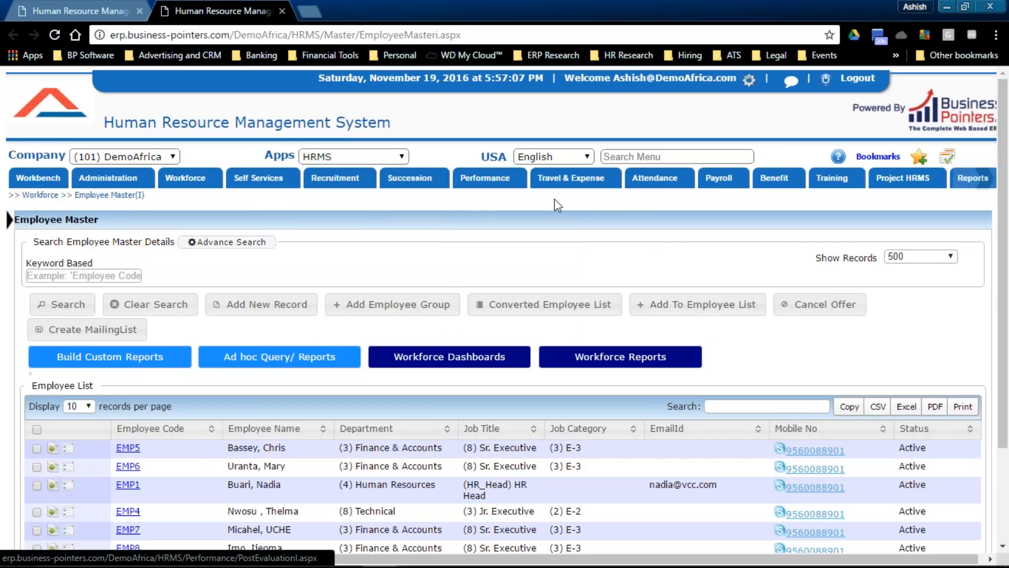
pyautogui.moveTo(495, 177)
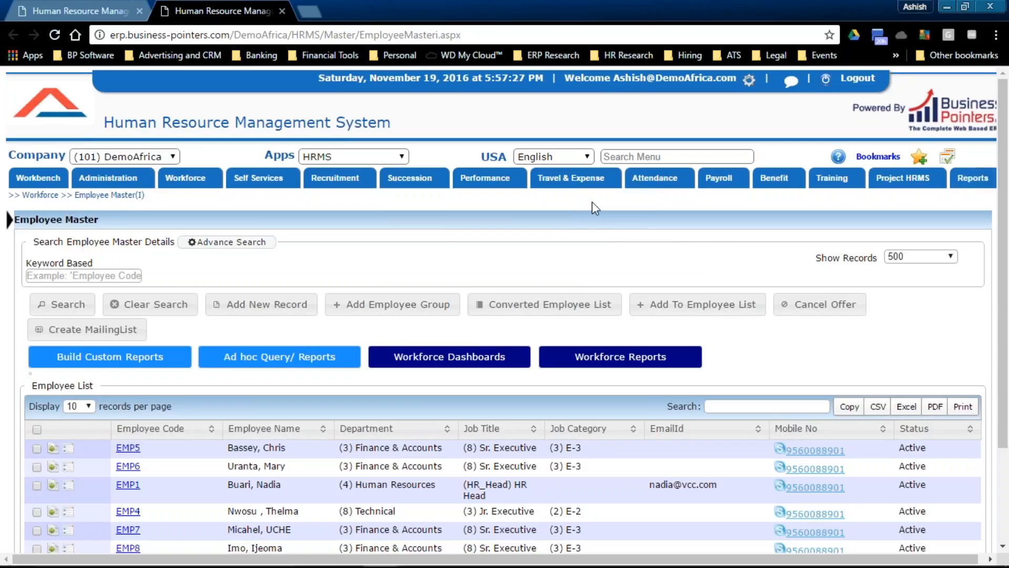
pyautogui.moveTo(586, 187)
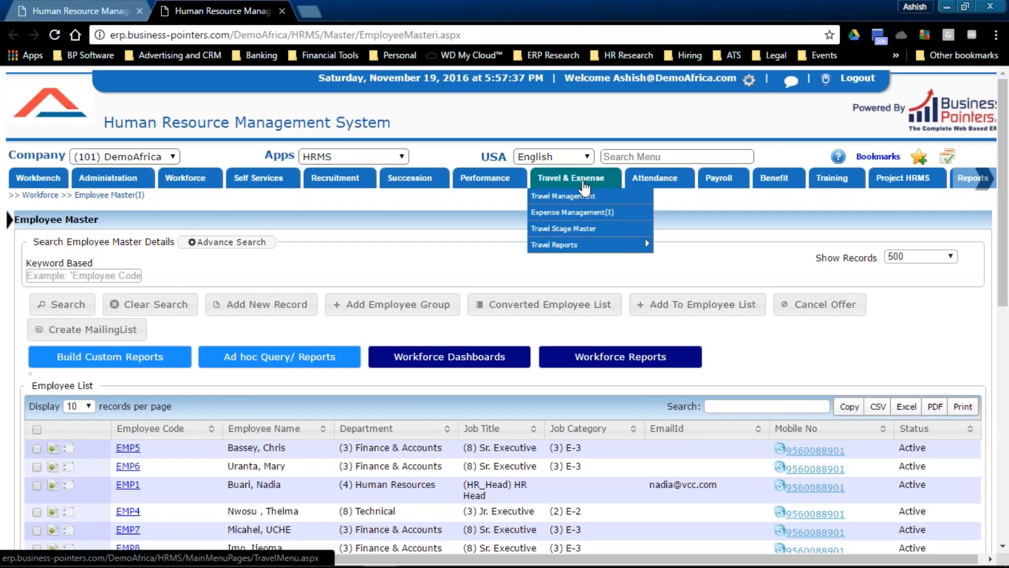
pyautogui.moveTo(651, 180)
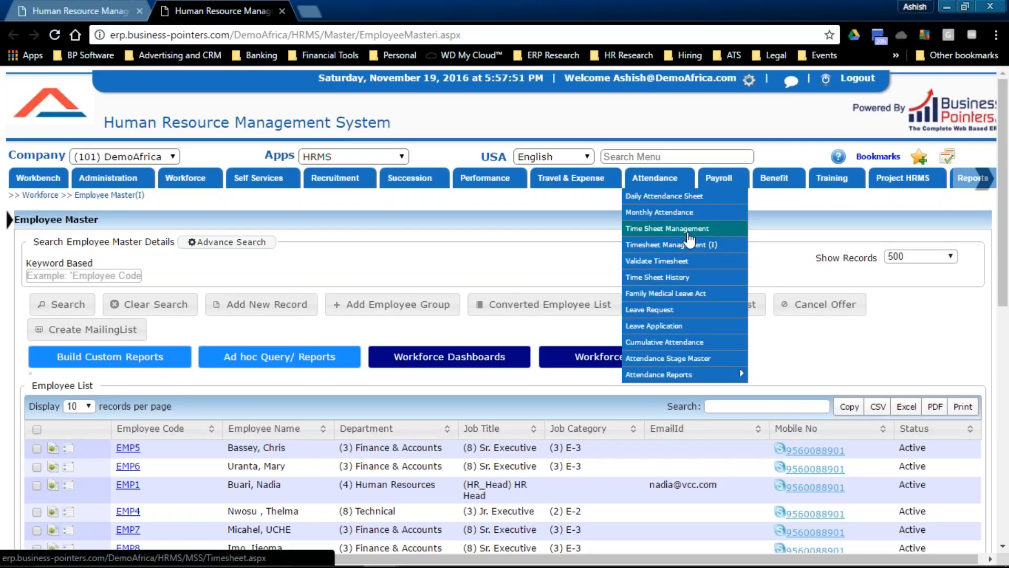
pyautogui.moveTo(738, 184)
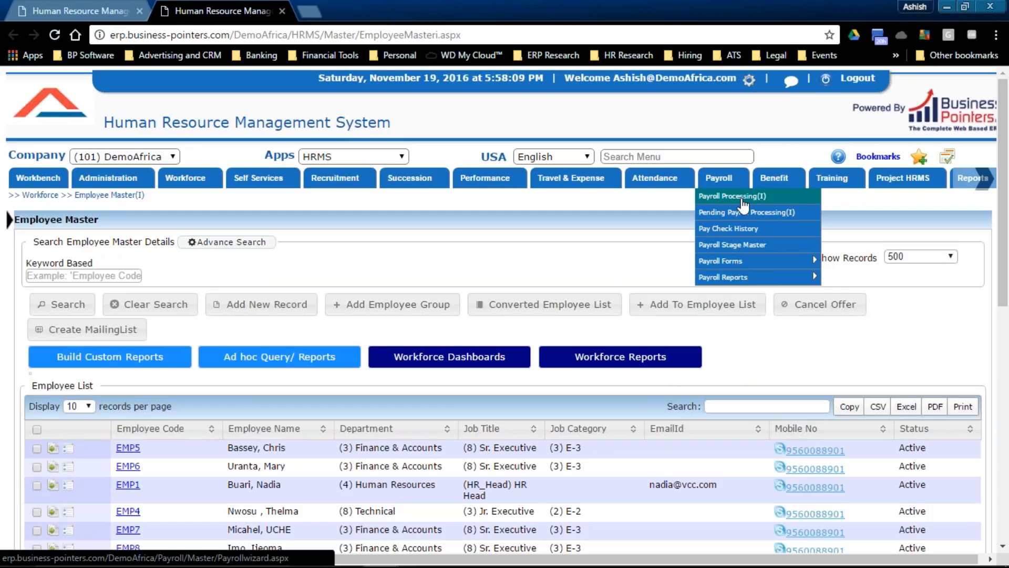
pyautogui.moveTo(772, 181)
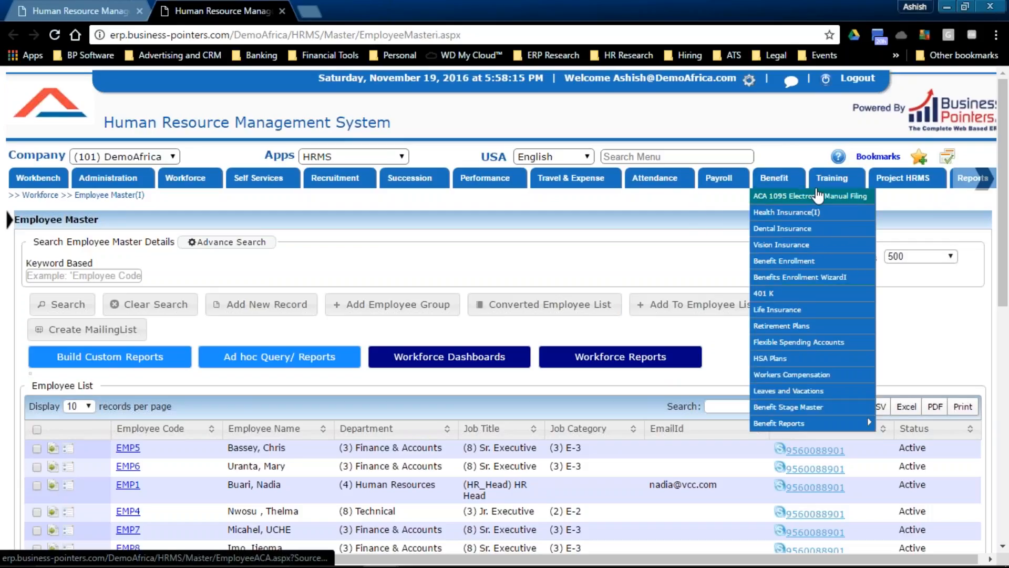
pyautogui.moveTo(827, 181)
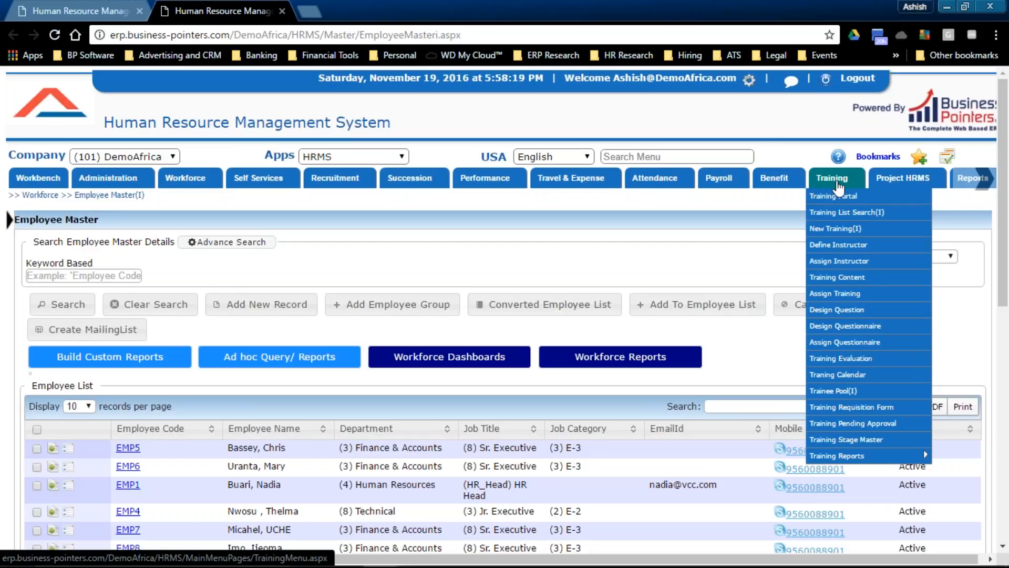
pyautogui.moveTo(889, 190)
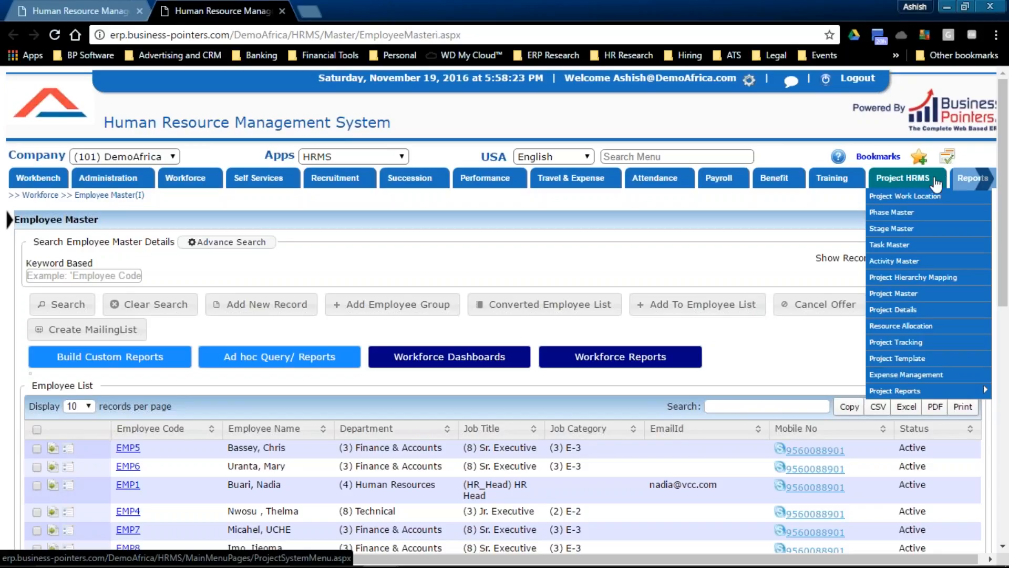
pyautogui.moveTo(984, 179)
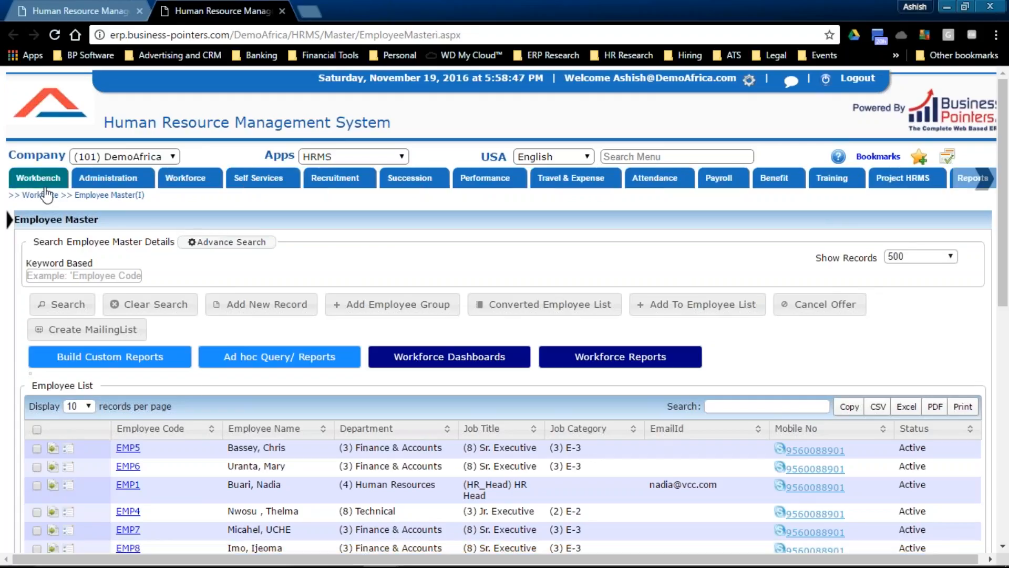
# - Open the Pay Slip Component page of the payroll setup in a new window and review the pay component records
pyautogui.moveTo(110, 181)
pyautogui.moveTo(127, 408)
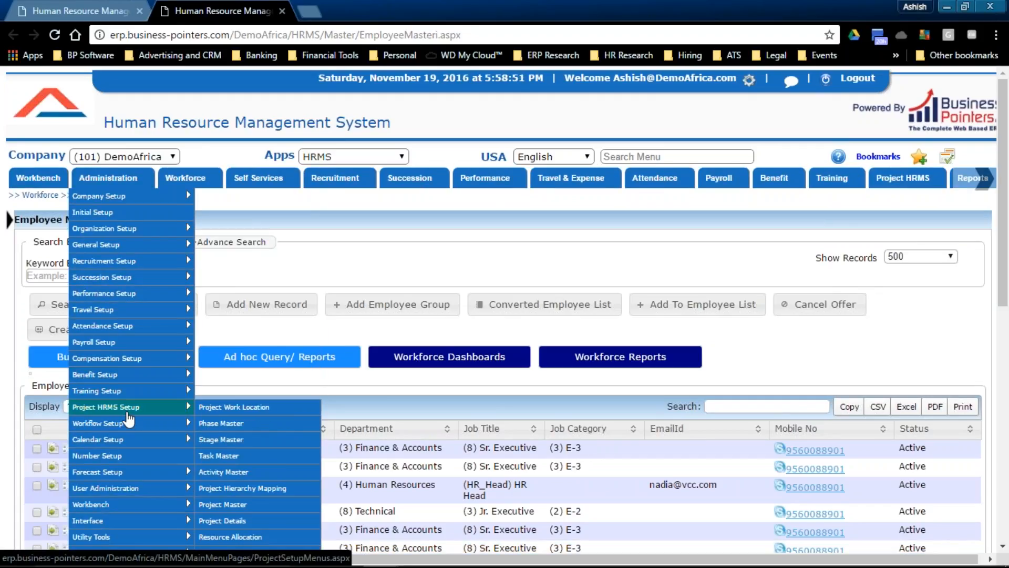
pyautogui.moveTo(135, 342)
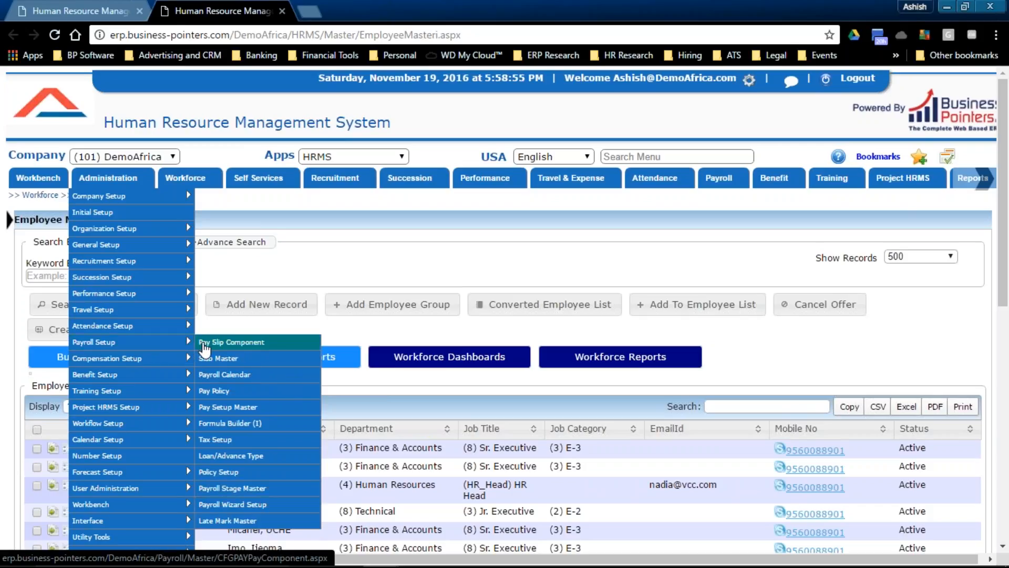
pyautogui.rightClick(204, 348)
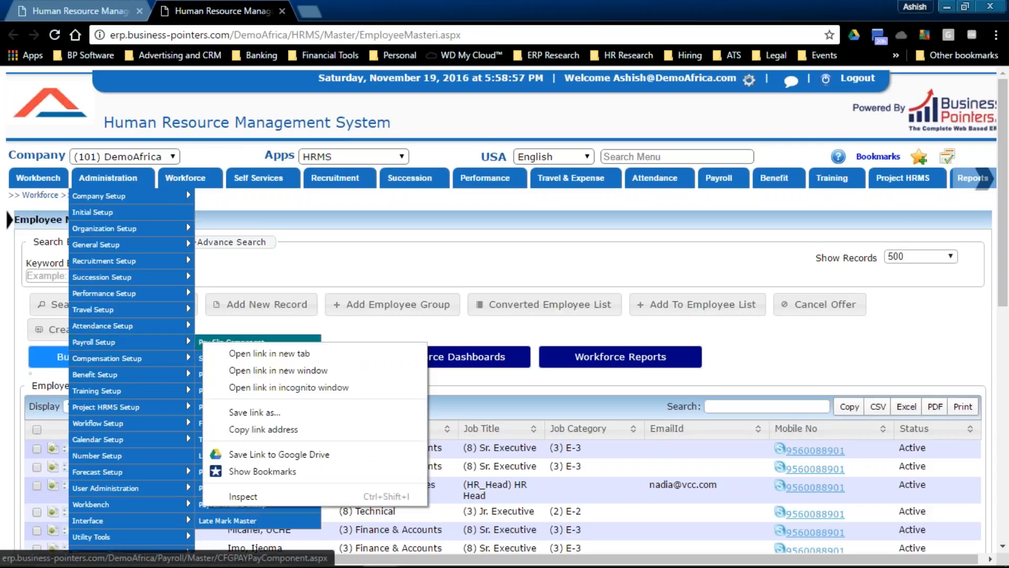
pyautogui.click(266, 370)
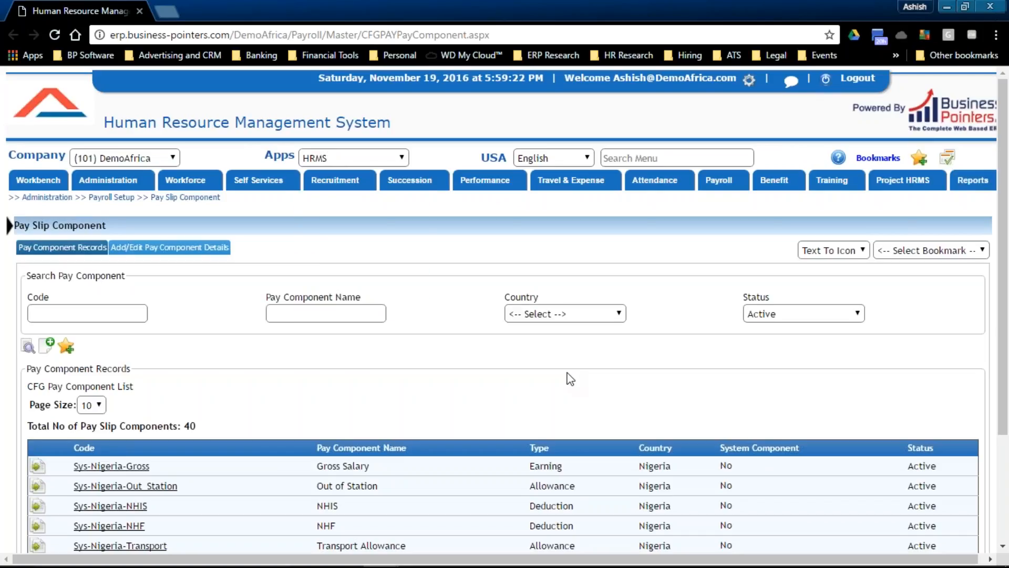
pyautogui.scroll(-3, 572, 380)
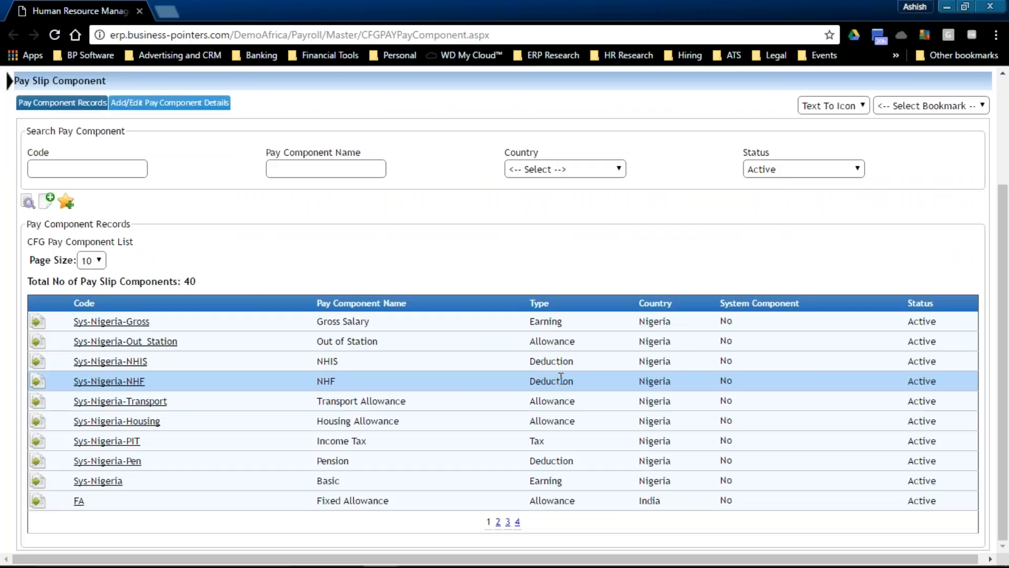
# - Go to Pay Setup Master in the payroll setup and open the Sys-Nigeria-Std pay setup record
pyautogui.scroll(3, 560, 377)
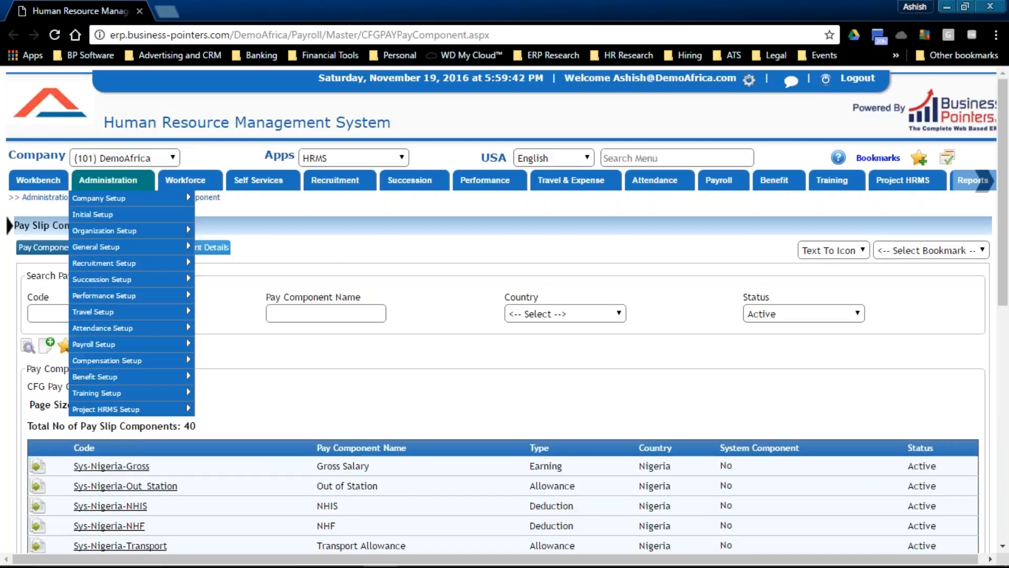
pyautogui.moveTo(141, 368)
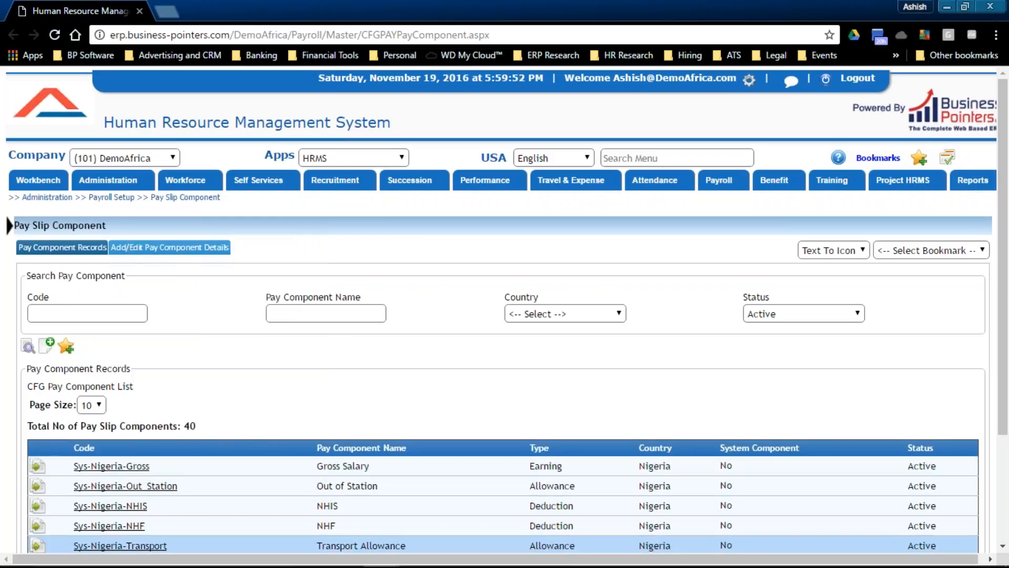
pyautogui.scroll(-1, 556, 536)
pyautogui.moveTo(149, 107)
pyautogui.moveTo(150, 275)
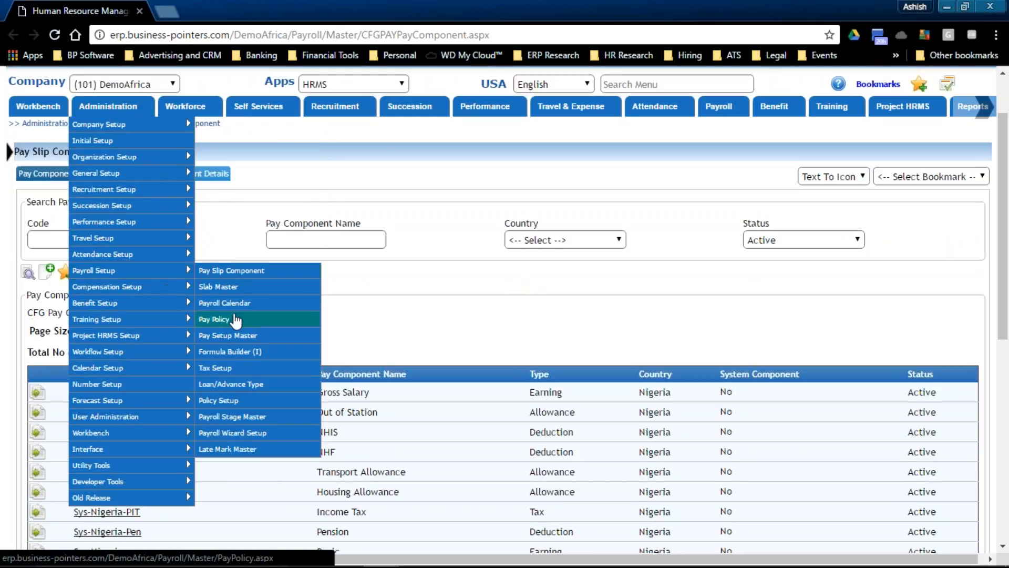
pyautogui.click(236, 336)
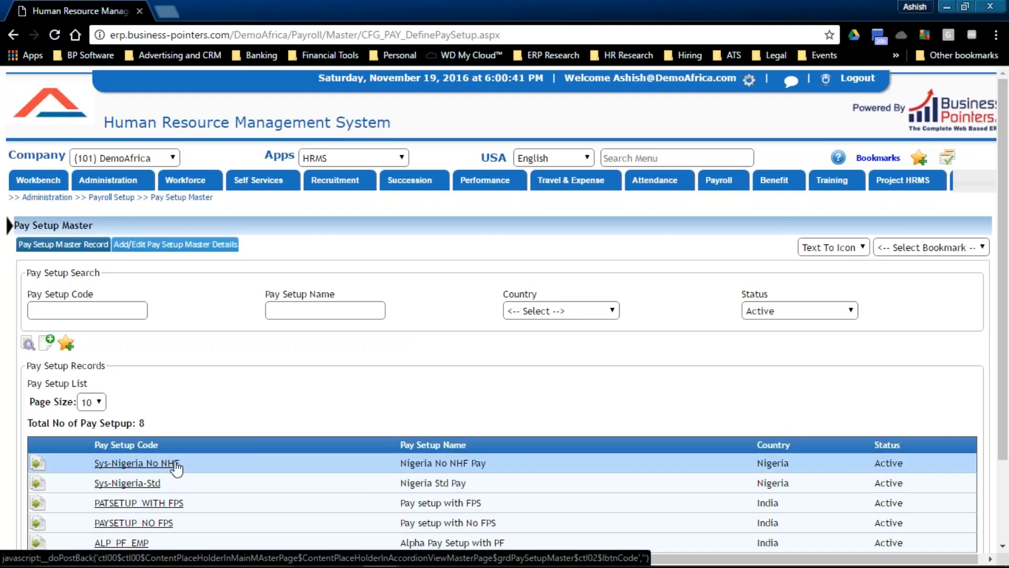
pyautogui.click(157, 483)
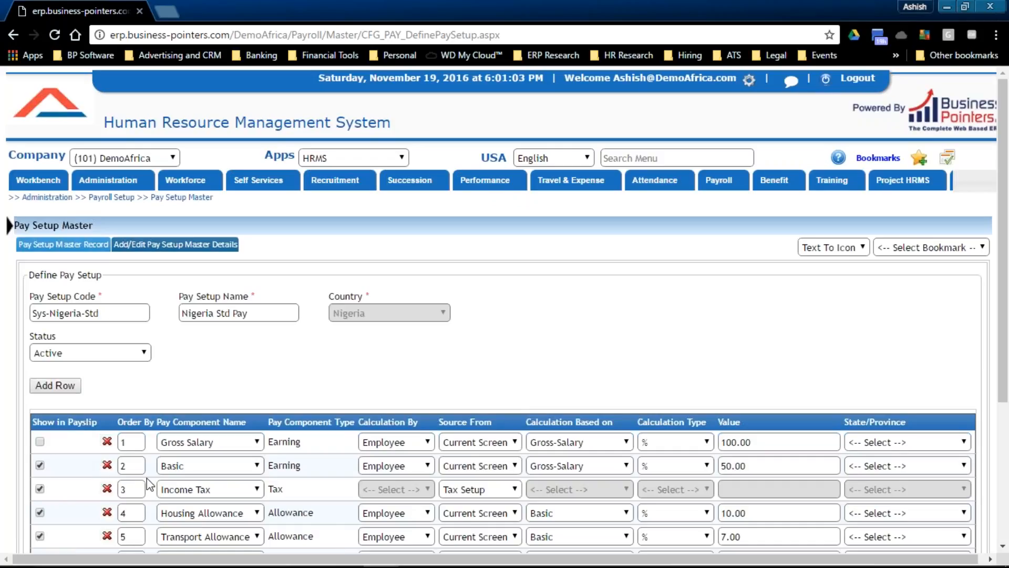
# - Examine the Nigeria Std Pay component rows, including the Income Tax source options and the Housing Allowance value
pyautogui.scroll(-3, 737, 480)
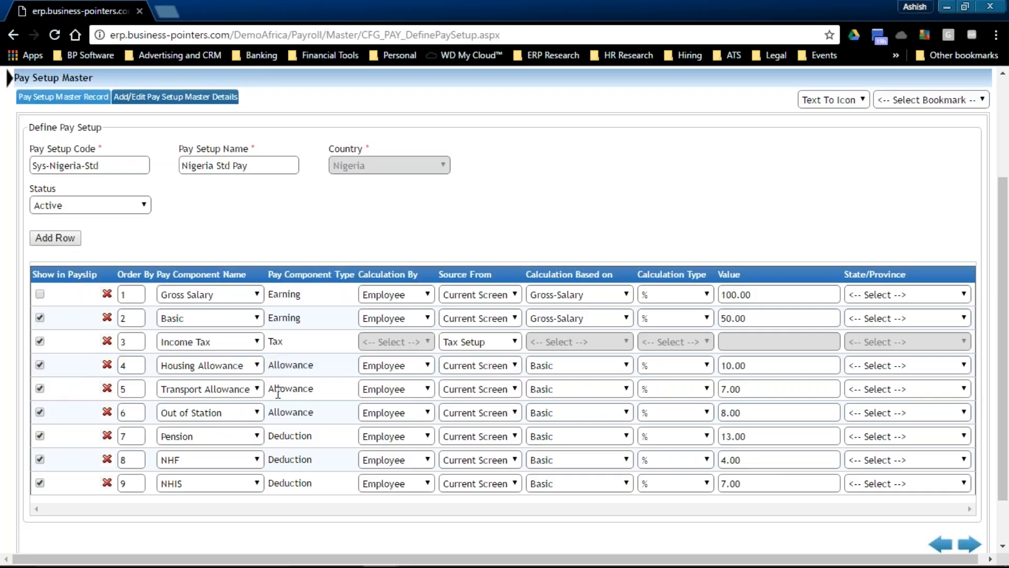
pyautogui.click(496, 348)
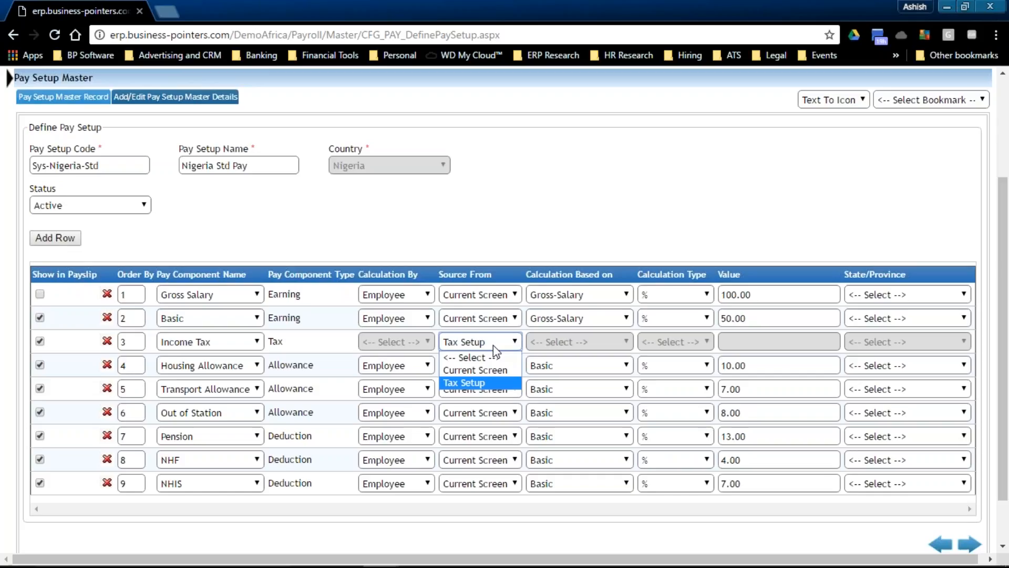
pyautogui.click(519, 231)
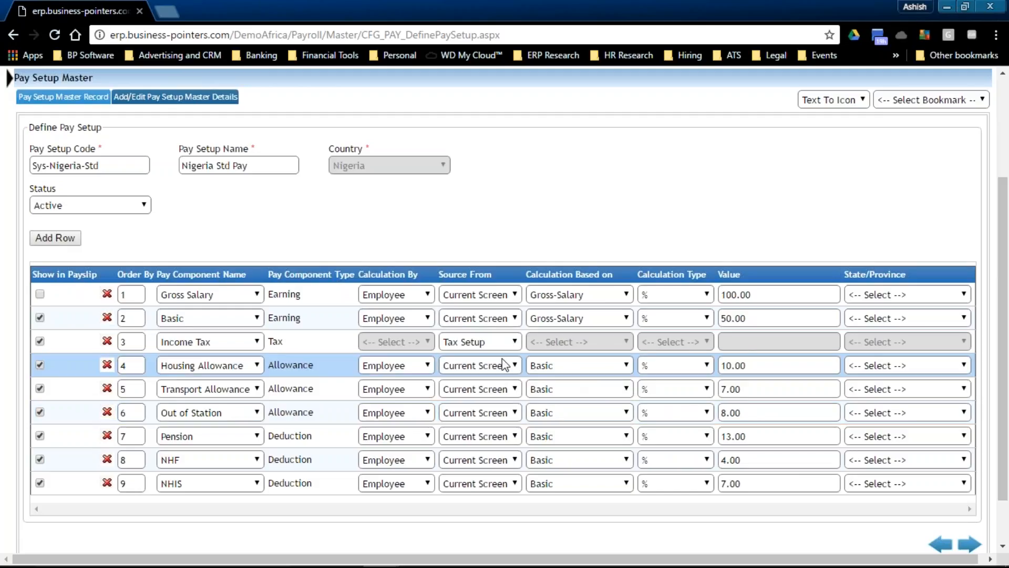
pyautogui.doubleClick(733, 366)
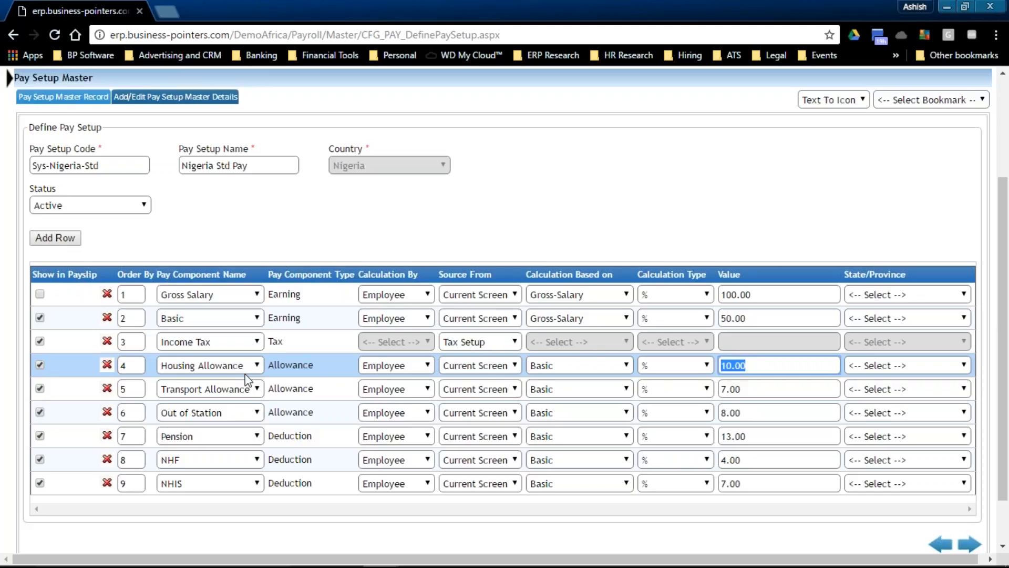
pyautogui.scroll(3, 457, 154)
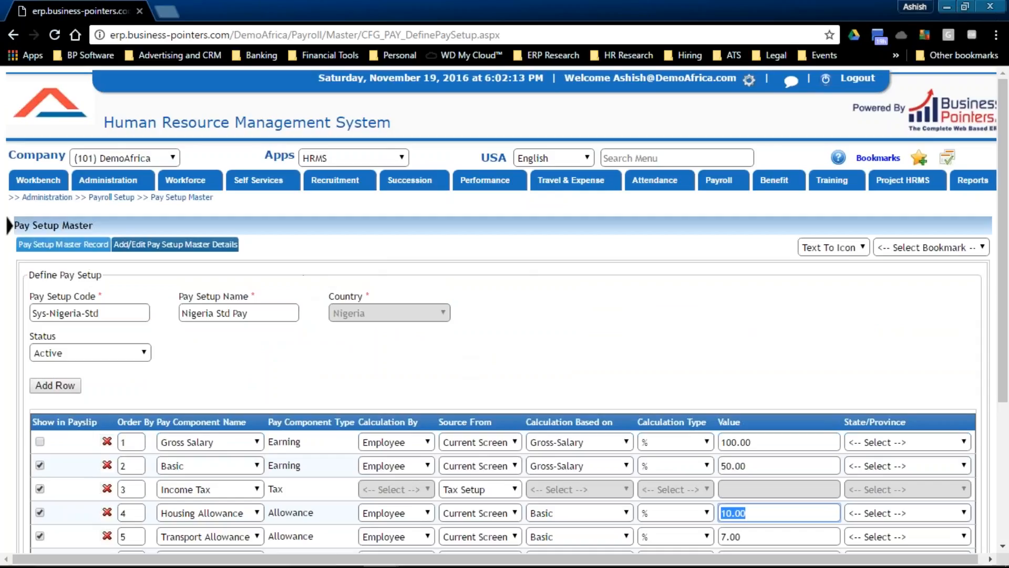
pyautogui.scroll(-1, 247, 415)
pyautogui.scroll(-4, 247, 415)
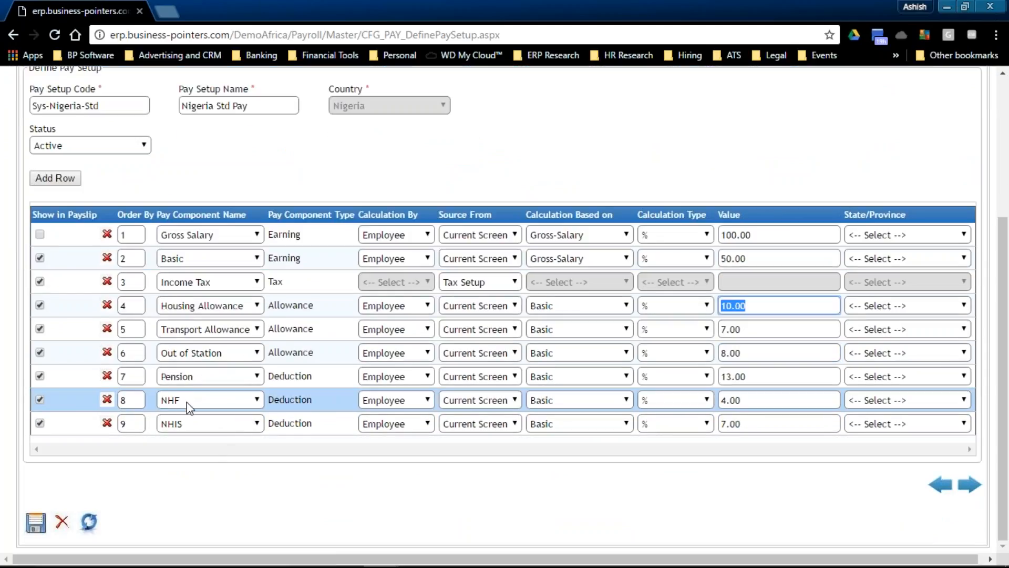
# - Return to the pay setup records, open Sys-Nigeria No NHF, and review its pay component rows
pyautogui.scroll(4, 67, 258)
pyautogui.click(66, 252)
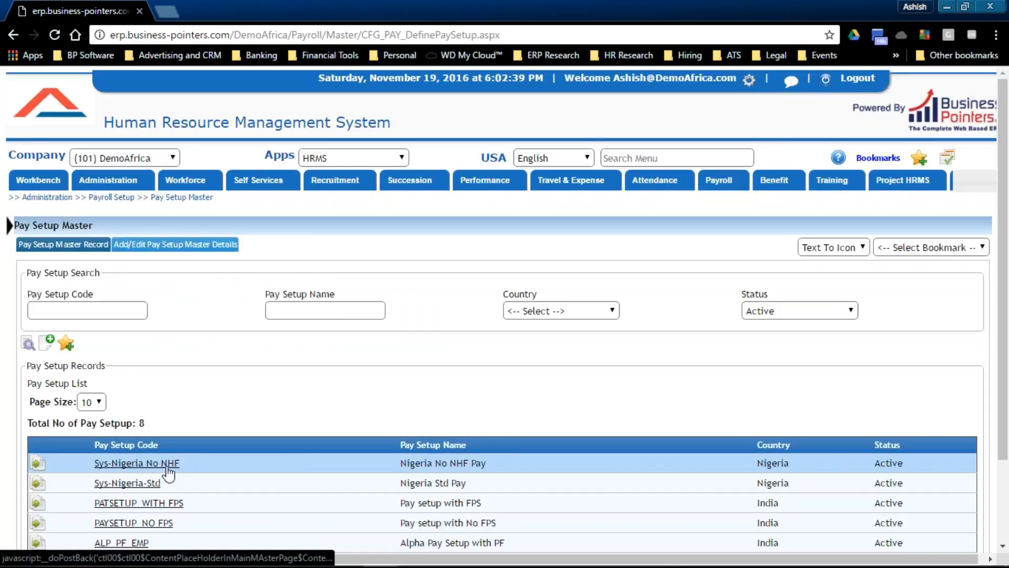
pyautogui.click(137, 463)
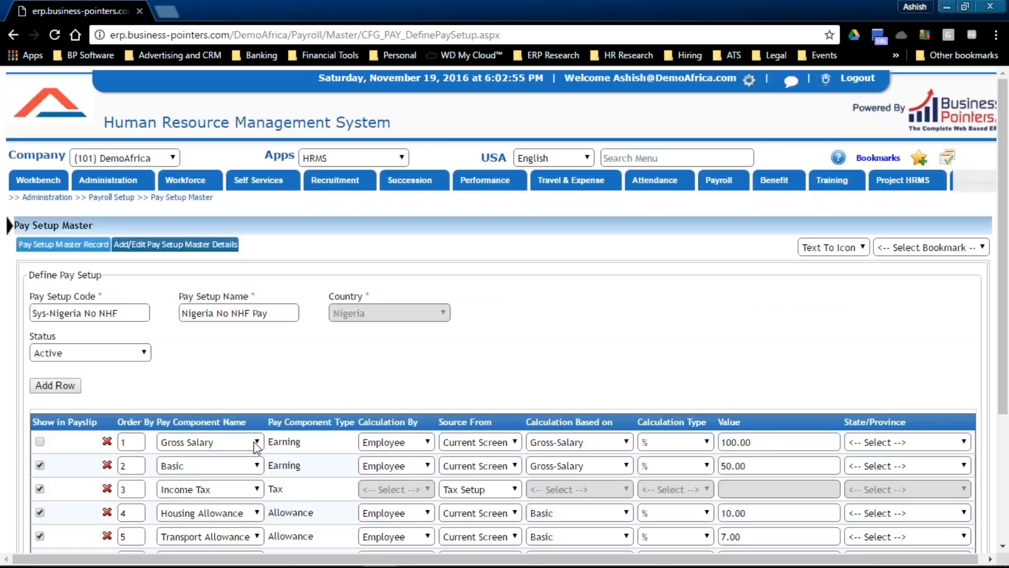
pyautogui.scroll(-3, 368, 357)
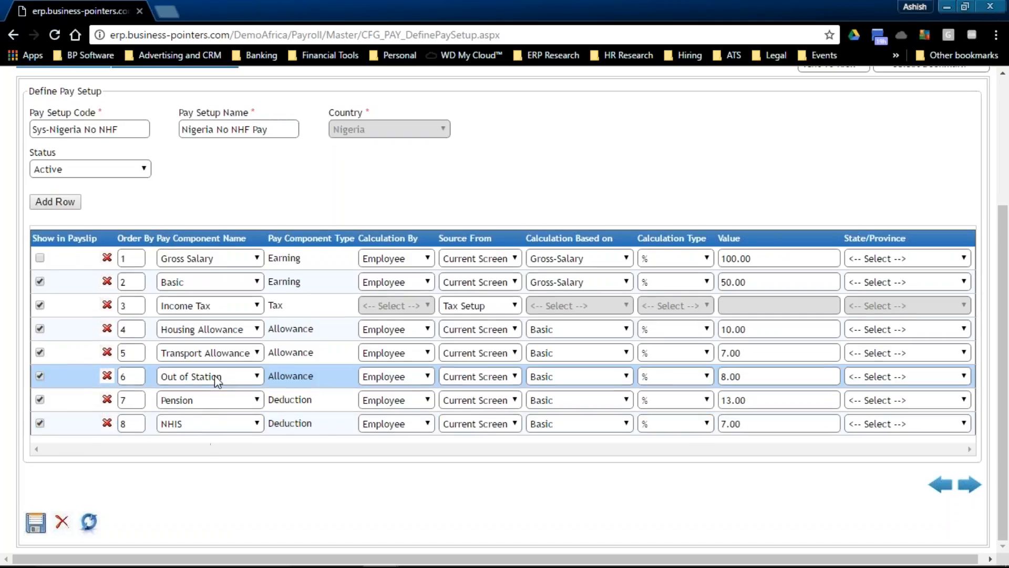
# - Go to Pay Policy in the payroll setup and open the Nigeria_Std pay policy record
pyautogui.scroll(4, 216, 373)
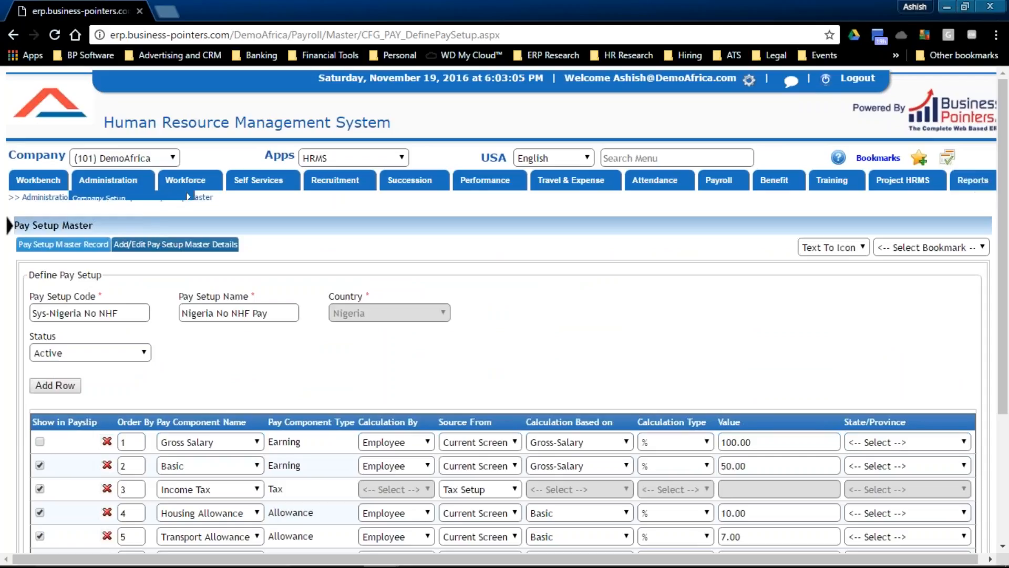
pyautogui.moveTo(113, 181)
pyautogui.moveTo(138, 396)
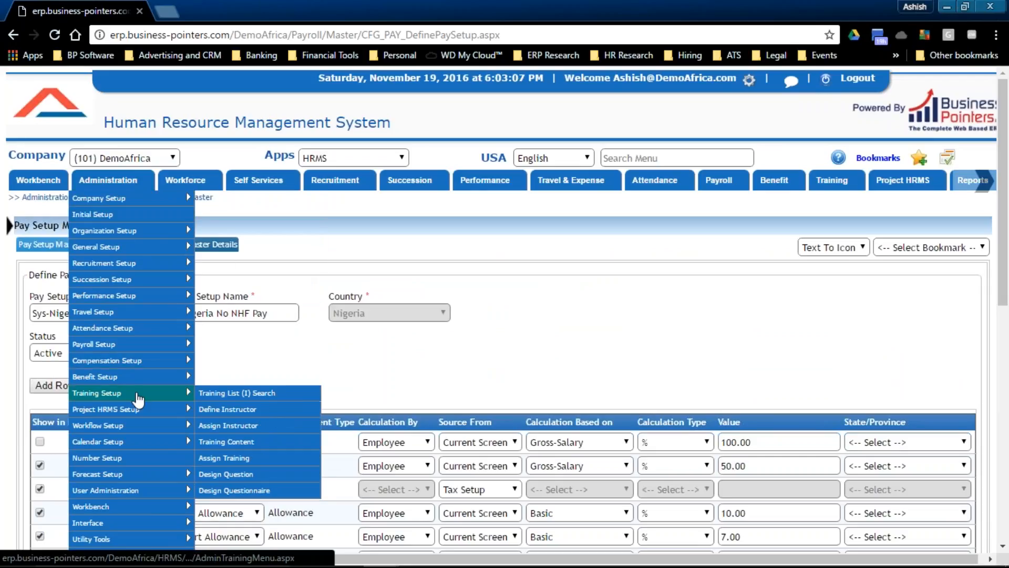
pyautogui.moveTo(154, 363)
pyautogui.moveTo(160, 344)
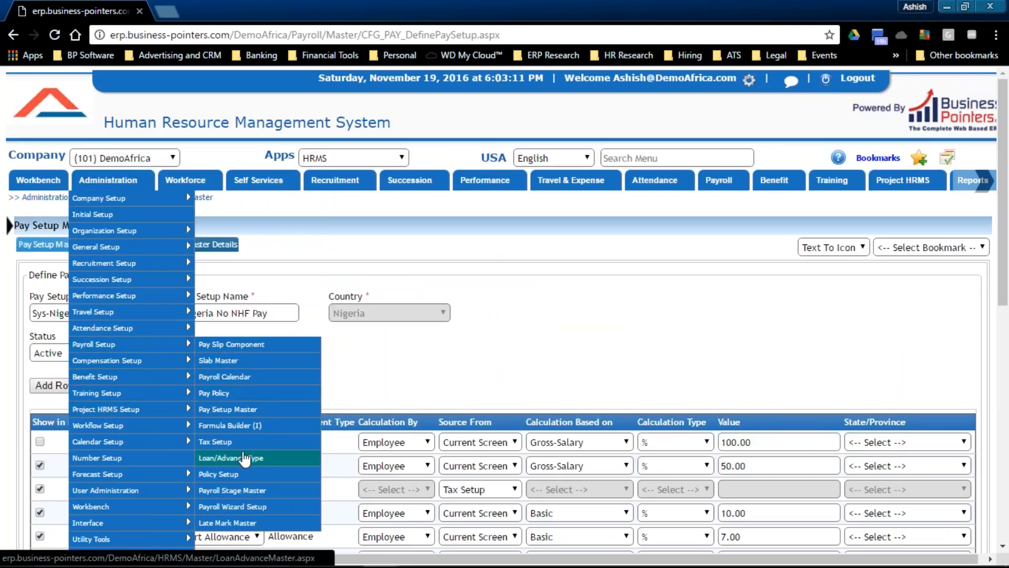
pyautogui.click(227, 396)
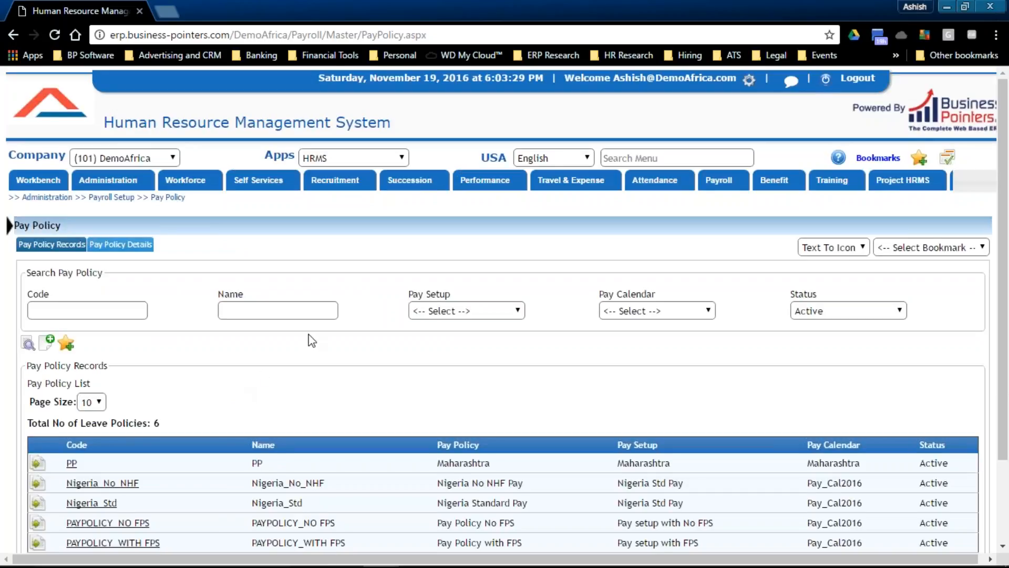
pyautogui.scroll(-3, 315, 337)
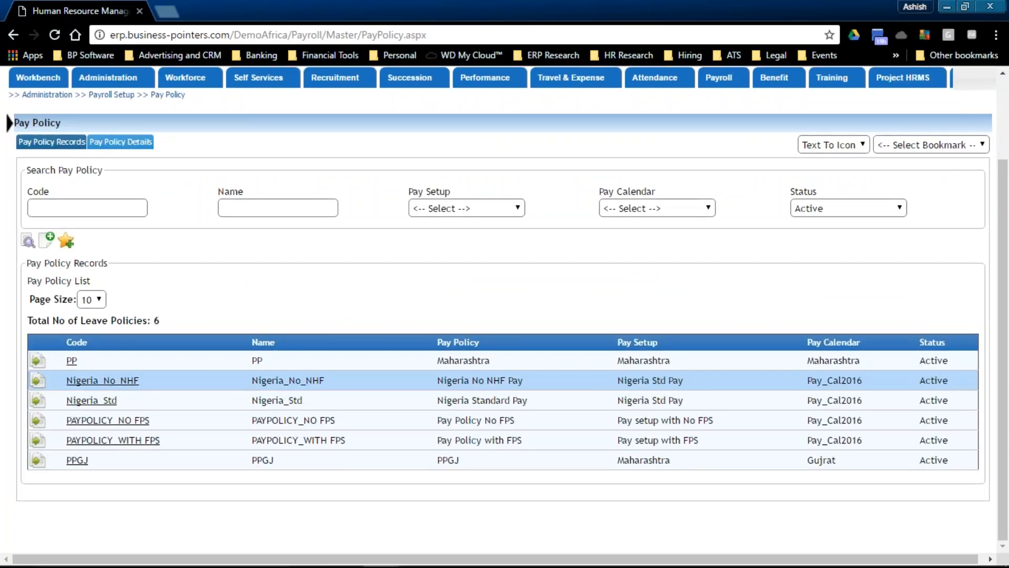
pyautogui.click(101, 406)
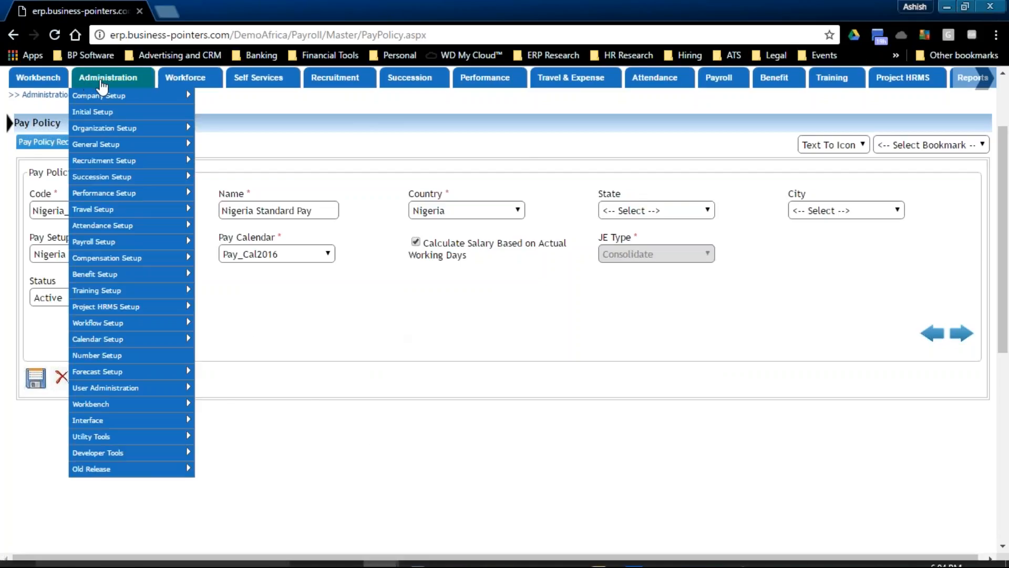
# - Go to Employee Master in the Workforce module and open the first employee's record in the list
pyautogui.click(192, 94)
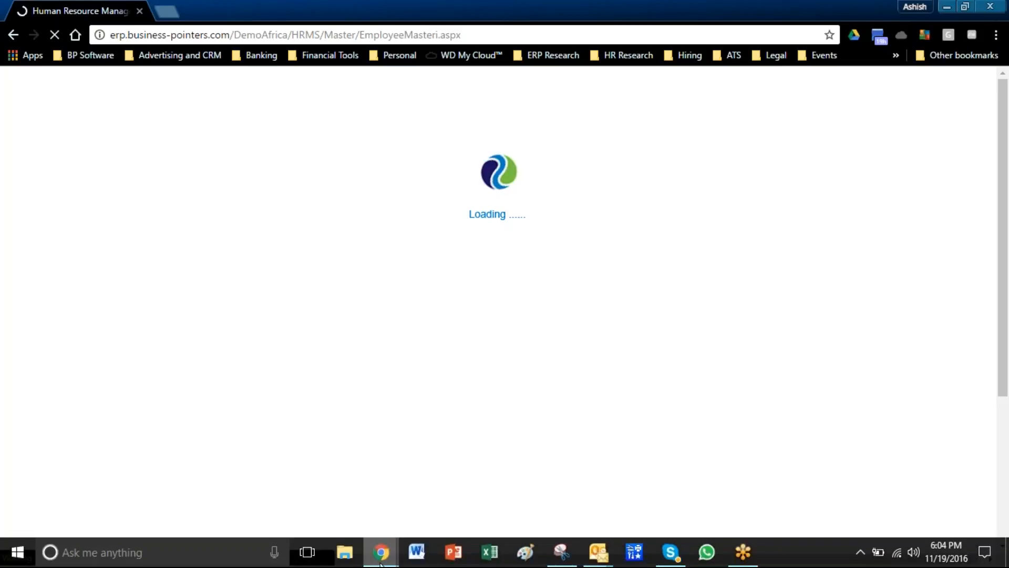
pyautogui.moveTo(382, 563)
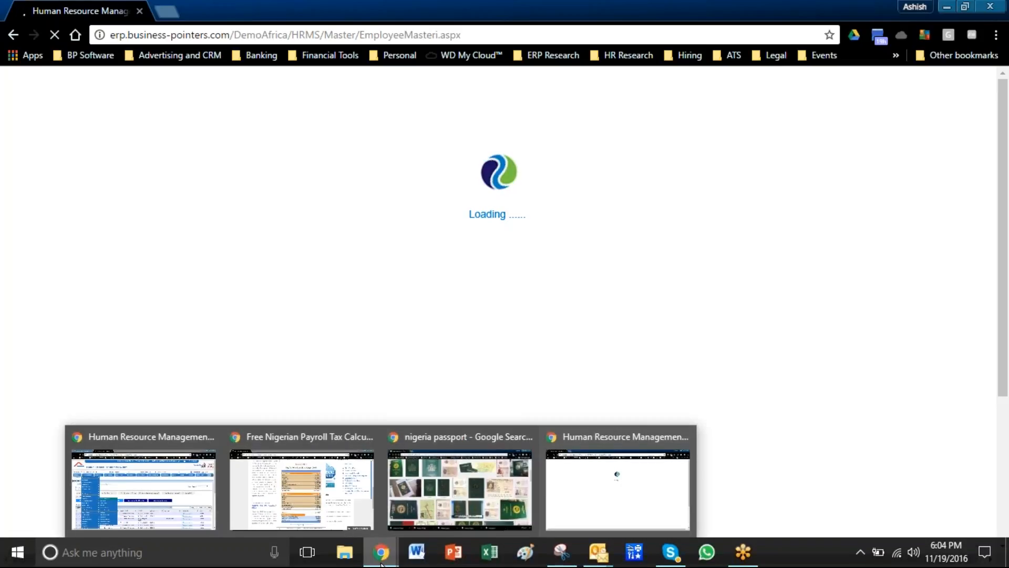
pyautogui.click(187, 484)
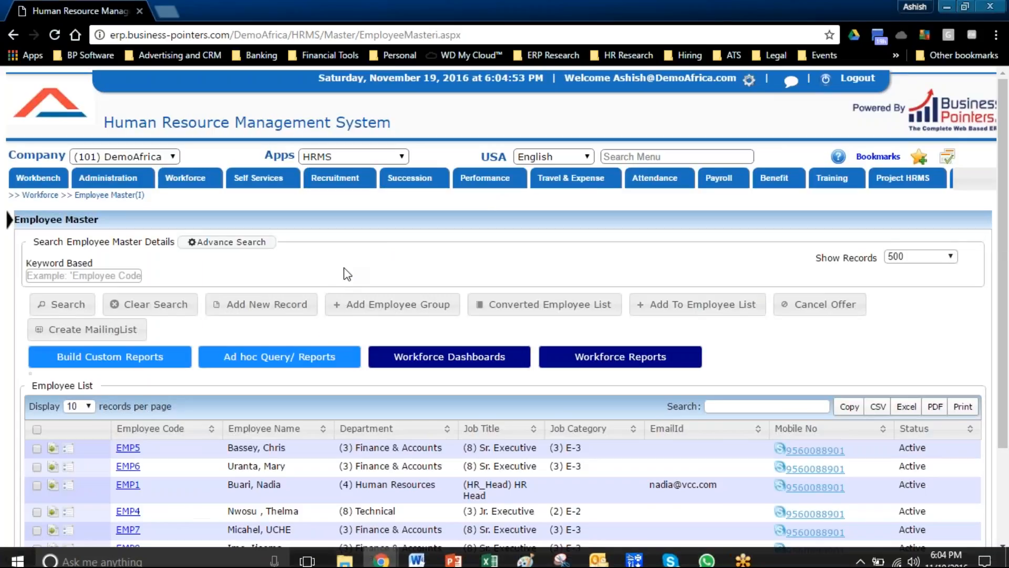
pyautogui.scroll(-3, 344, 235)
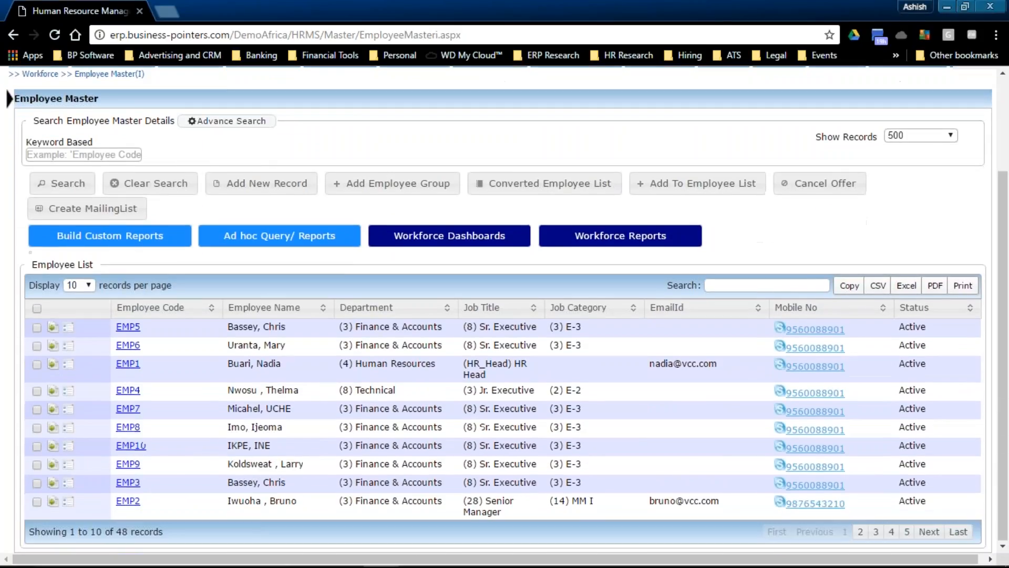
pyautogui.moveTo(128, 331)
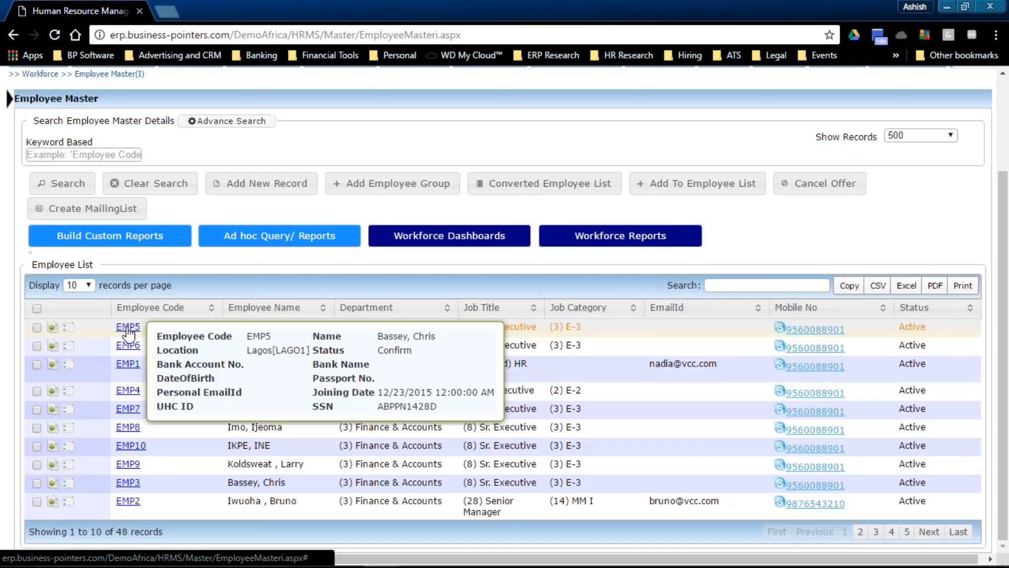
pyautogui.click(128, 329)
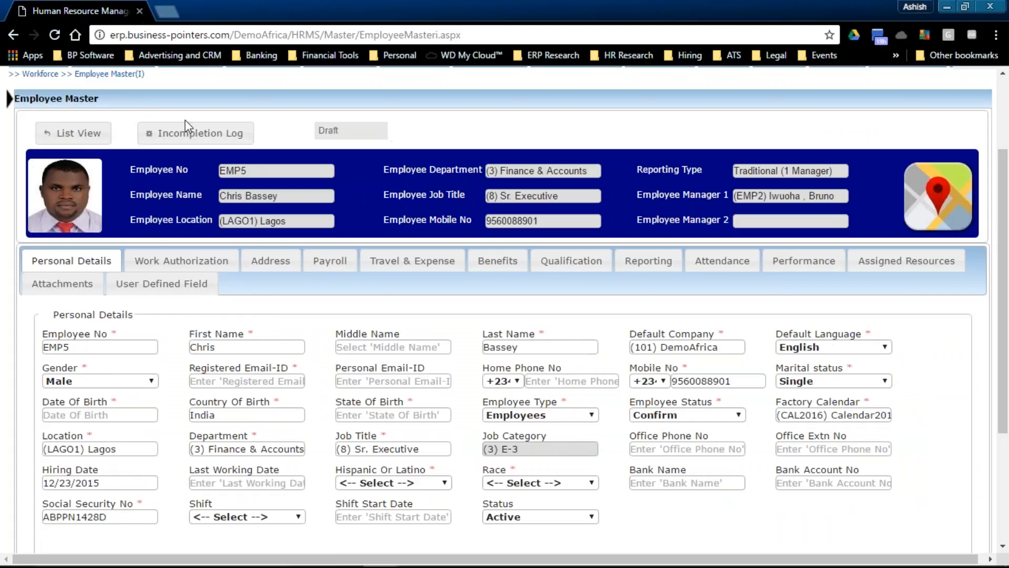
# - View the employee's photo and examine the payroll details, including the pay policy and the salary/wage rate
pyautogui.moveTo(90, 198)
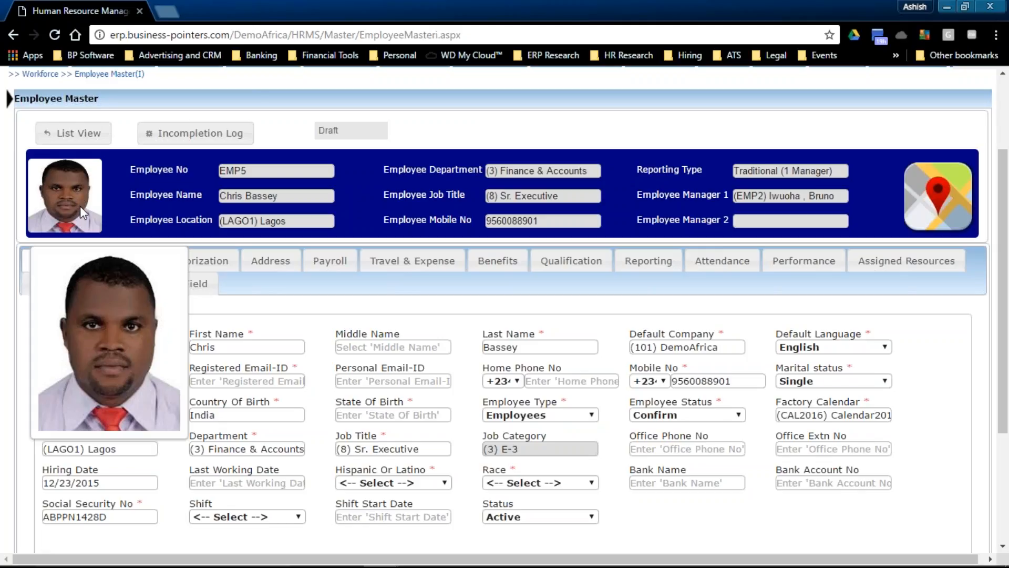
pyautogui.click(343, 275)
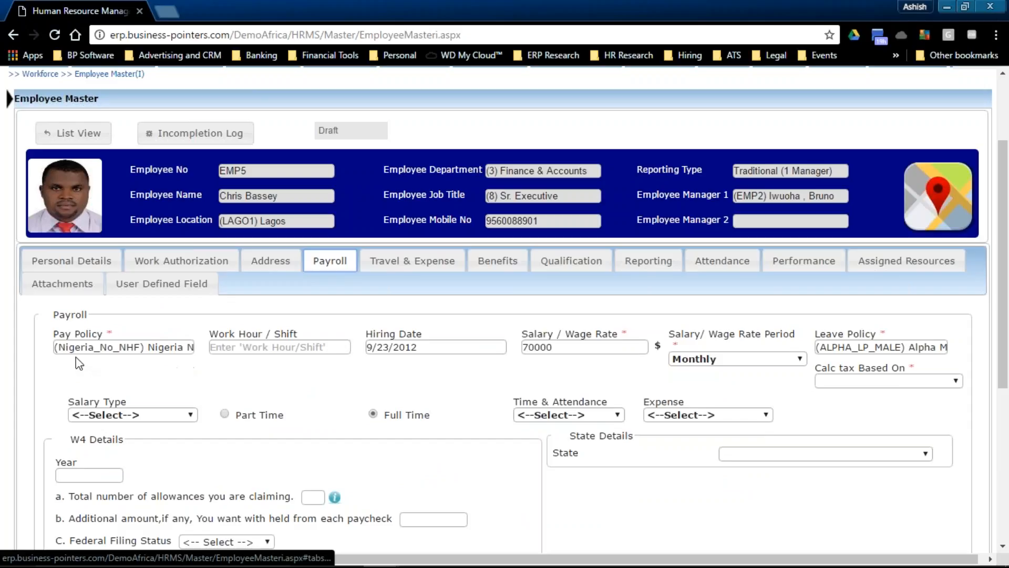
pyautogui.scroll(2, 162, 364)
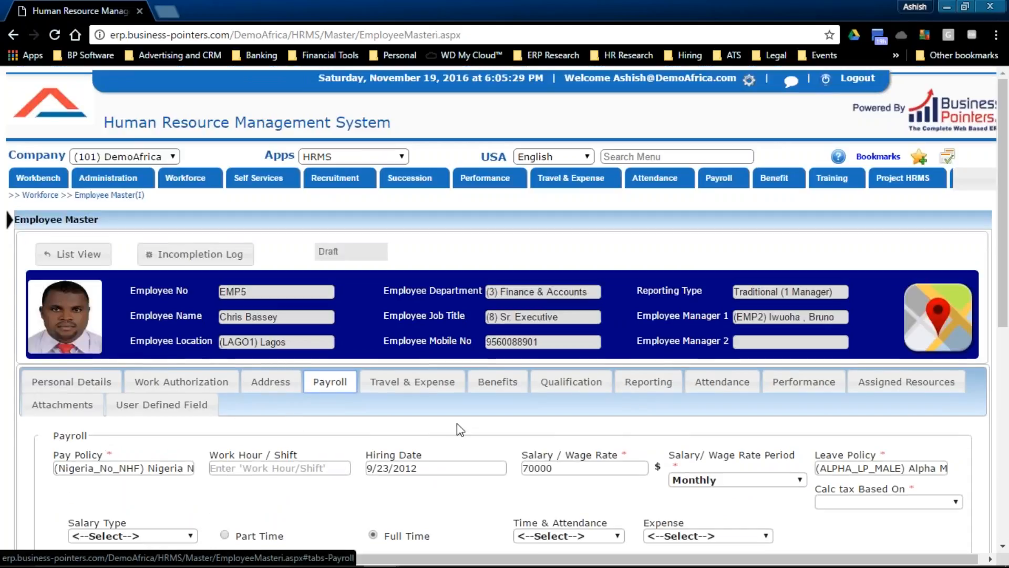
pyautogui.moveTo(567, 467); pyautogui.dragTo(499, 471)
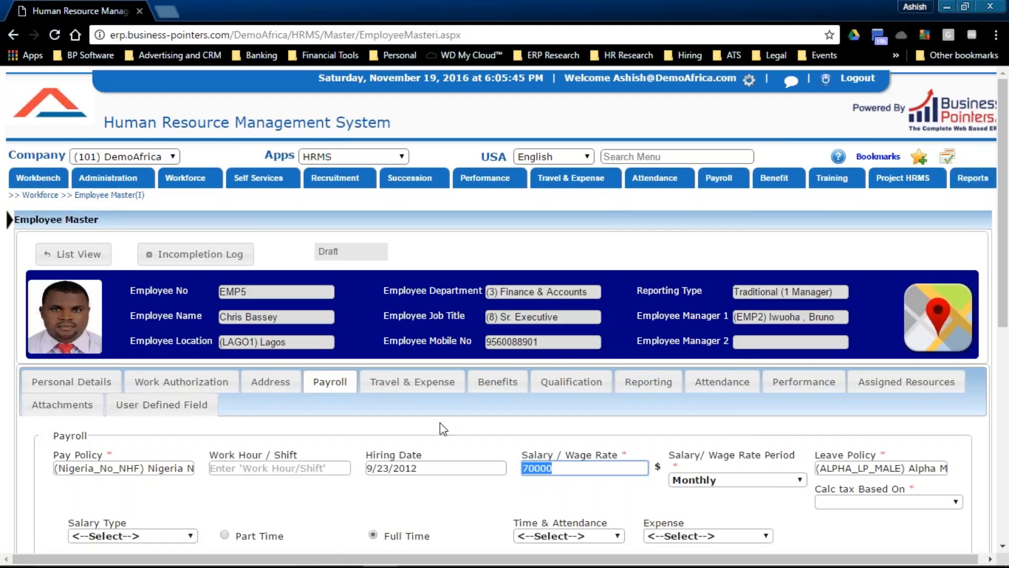
# - Go to Payroll Processing in the Payroll module and start adding a new payroll scenario
pyautogui.moveTo(720, 181)
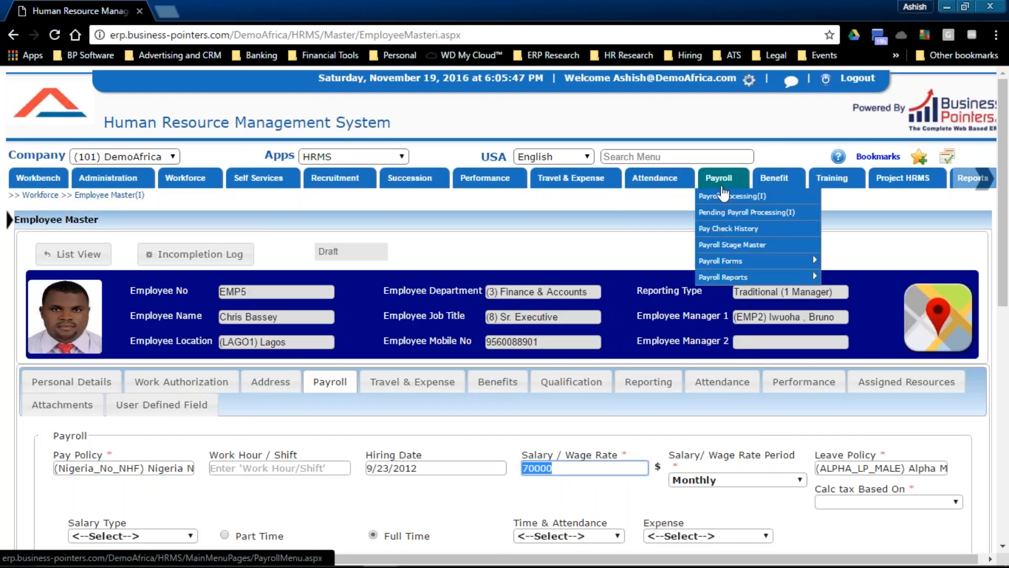
pyautogui.click(725, 201)
pyautogui.click(726, 201)
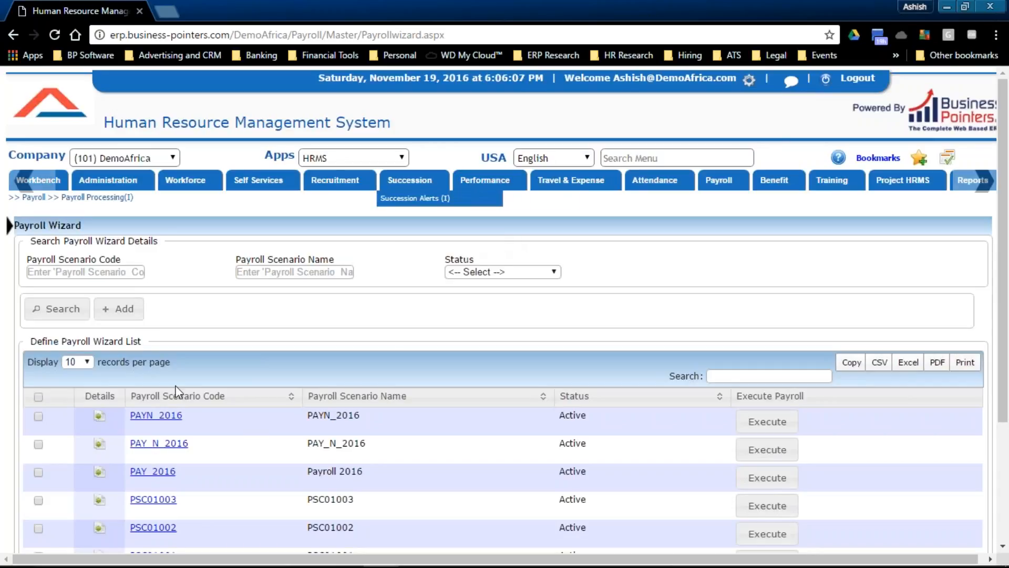
pyautogui.click(131, 324)
# - Set the payroll scenario code to ps2016 and choose Payroll Wizard(PAY_WIZ) as the payroll wizard
pyautogui.click(74, 333)
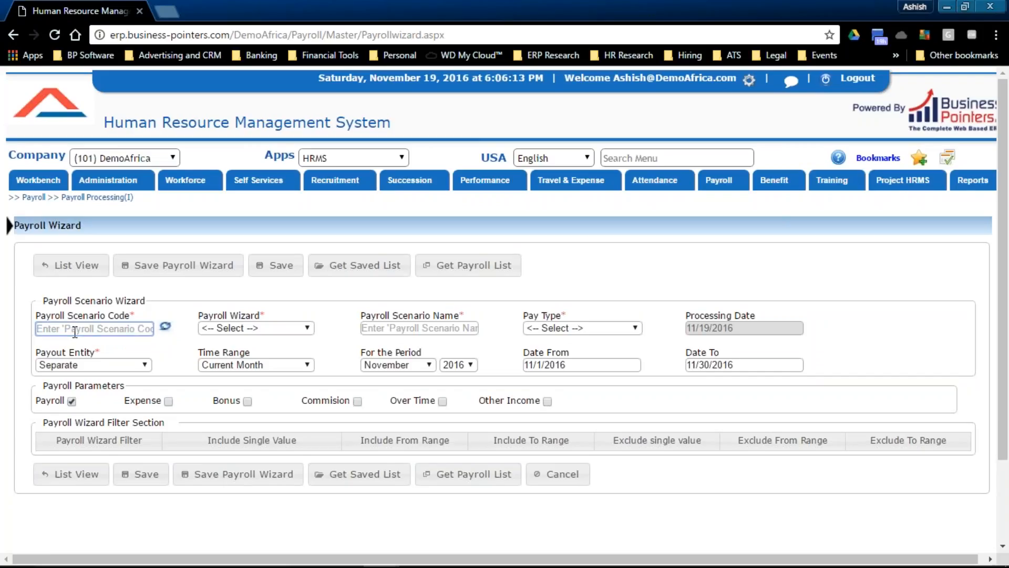
pyautogui.write('ps')
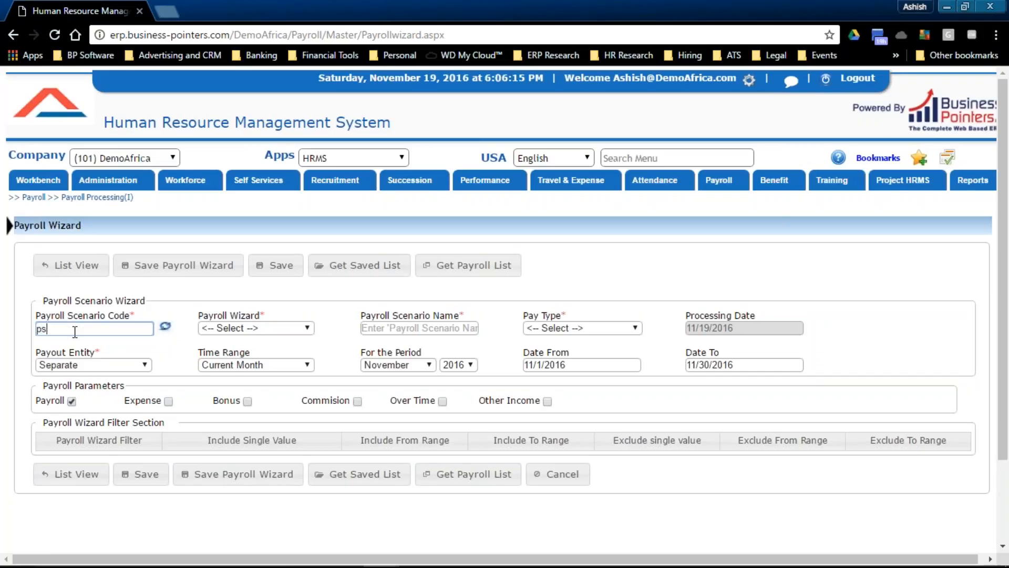
pyautogui.write('2016')
pyautogui.click(223, 327)
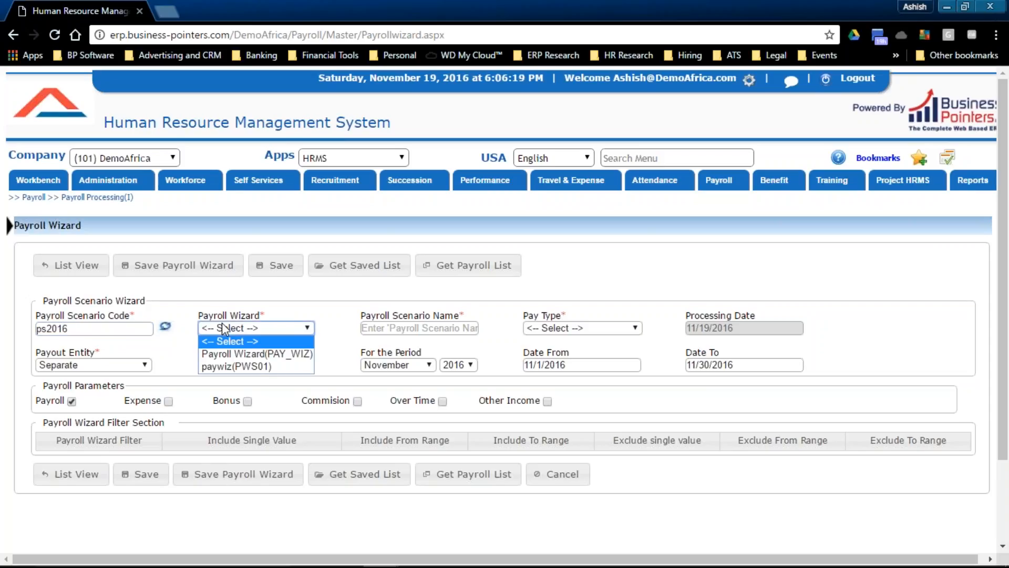
pyautogui.click(242, 353)
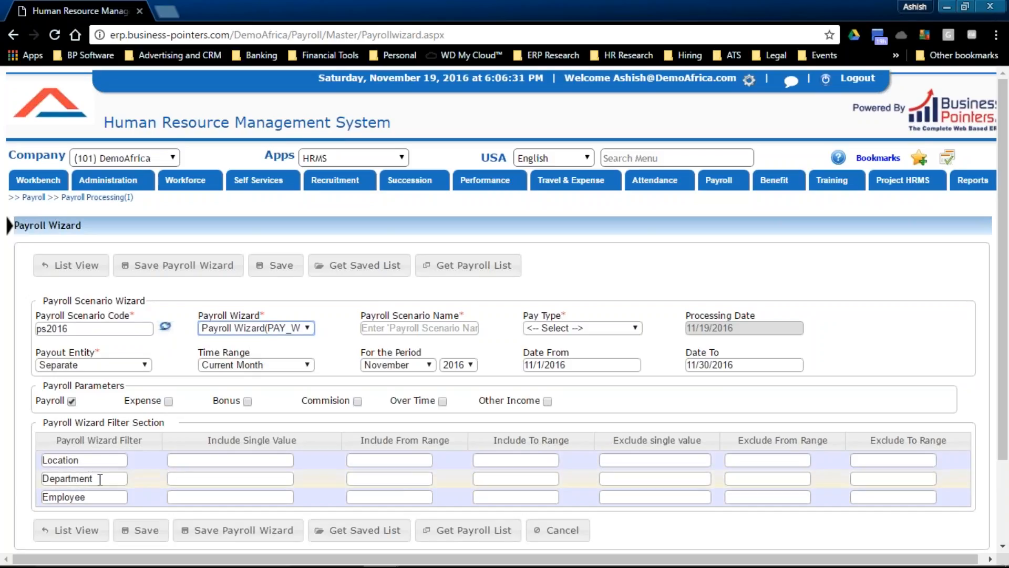
# - Filter the payroll by department, including Finance & Accounts as a single value
pyautogui.click(275, 478)
pyautogui.write('f')
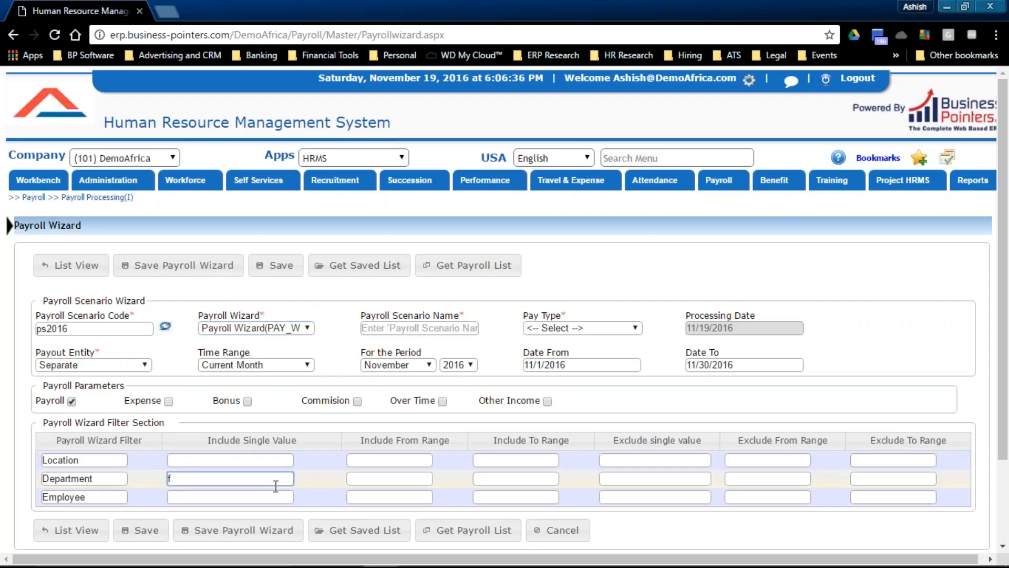
pyautogui.write('in')
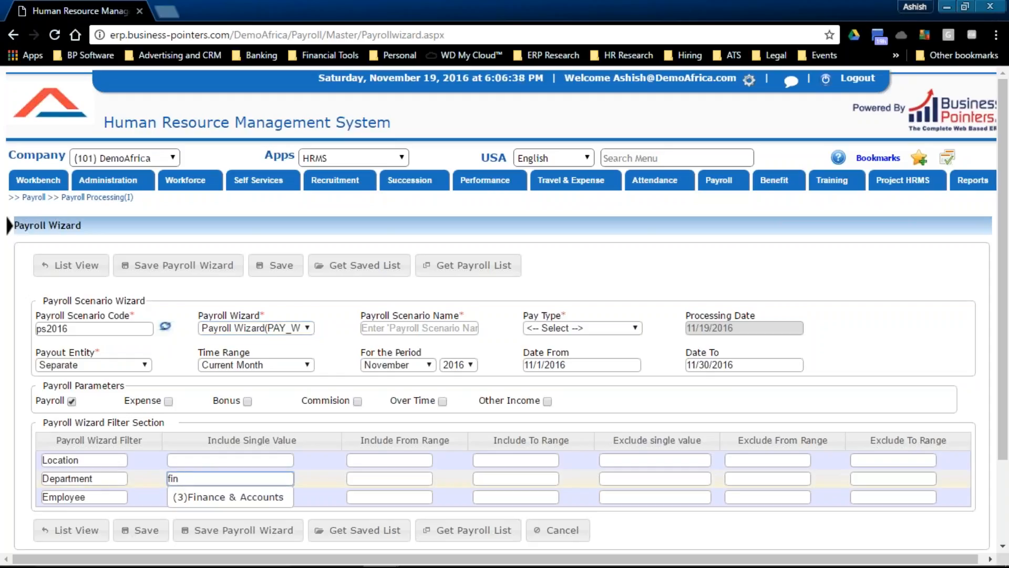
pyautogui.click(276, 495)
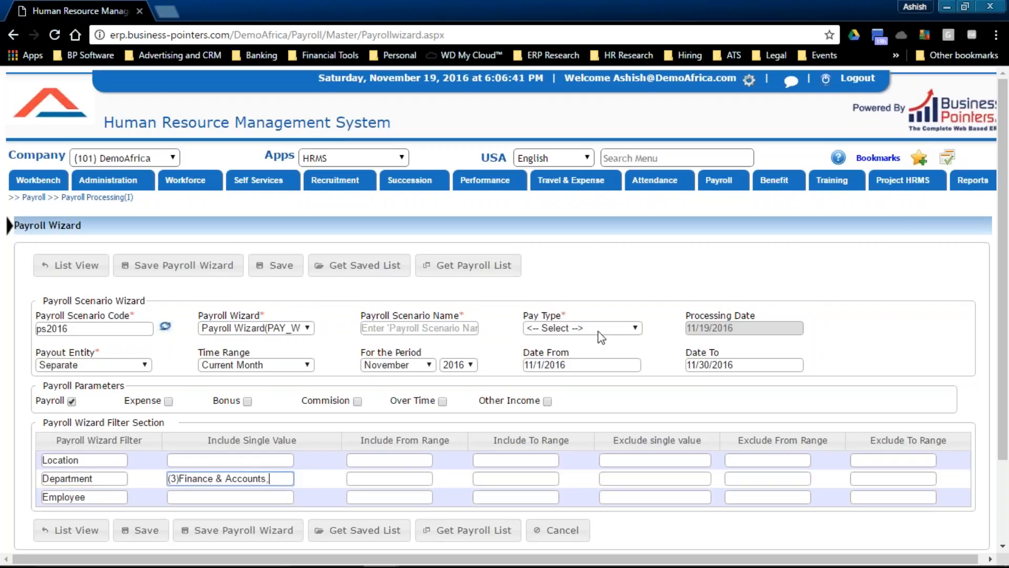
# - Name the payroll scenario "ps 2016" and set its pay type to Monthly
pyautogui.click(432, 330)
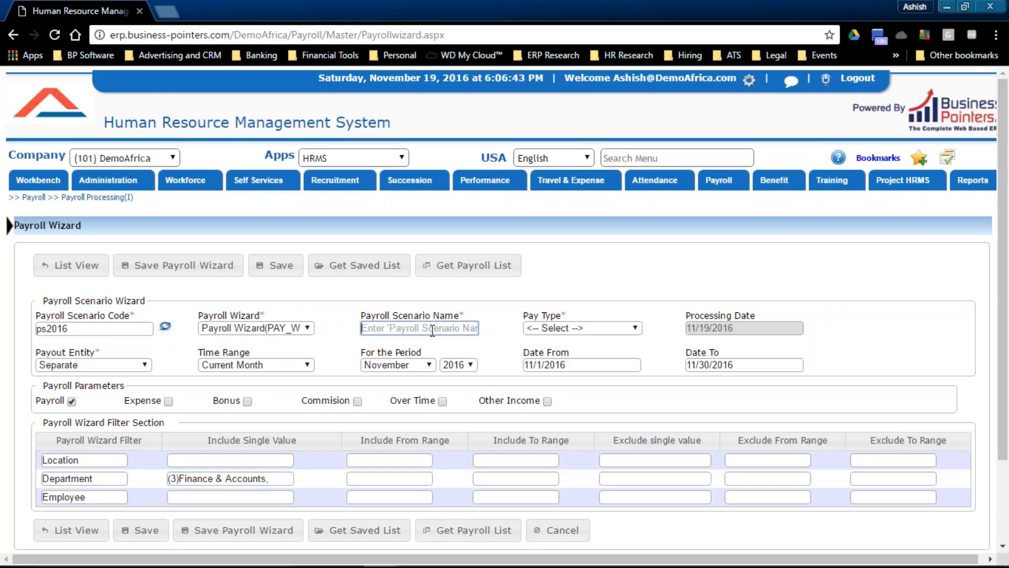
pyautogui.write('ps 2016')
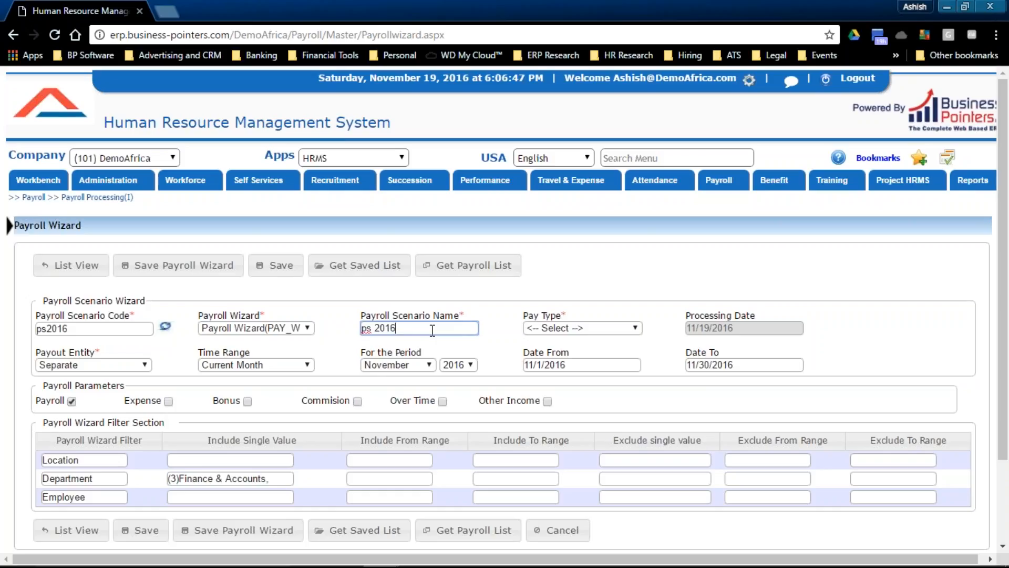
pyautogui.click(541, 329)
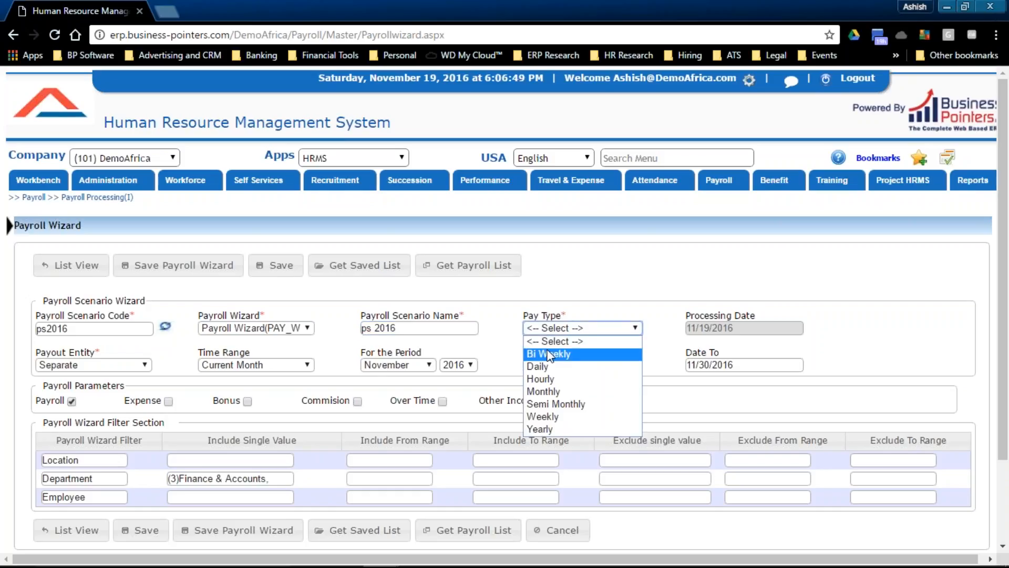
pyautogui.click(549, 390)
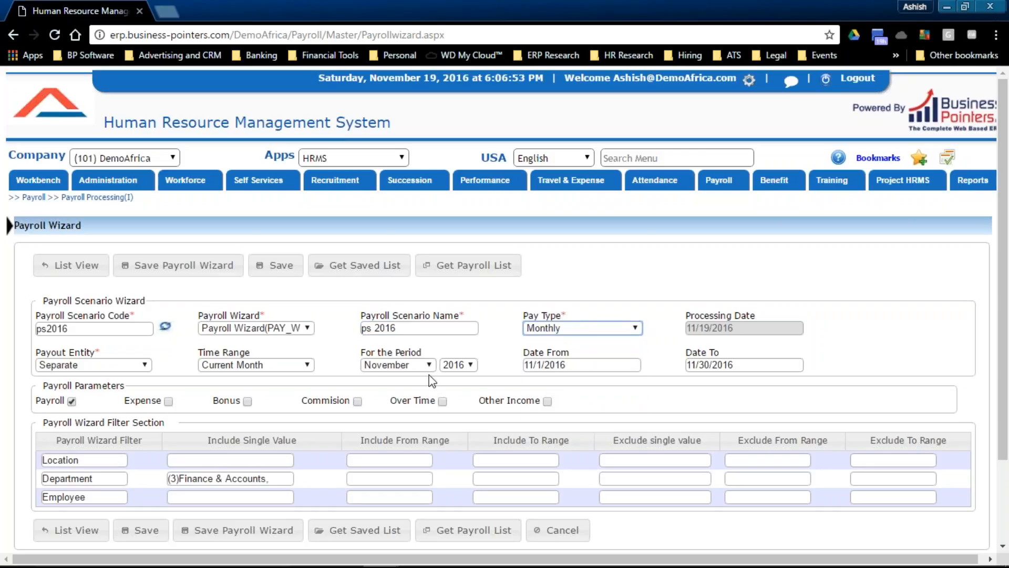
# - Keep Separate as the payout entity and Payroll as the only included payroll parameter
pyautogui.click(58, 366)
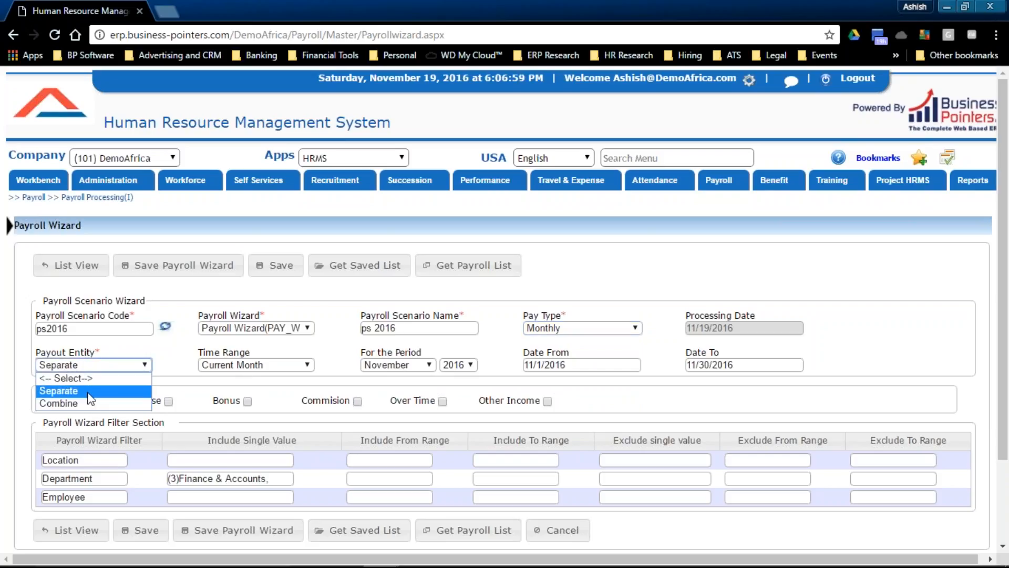
pyautogui.click(105, 389)
pyautogui.click(71, 402)
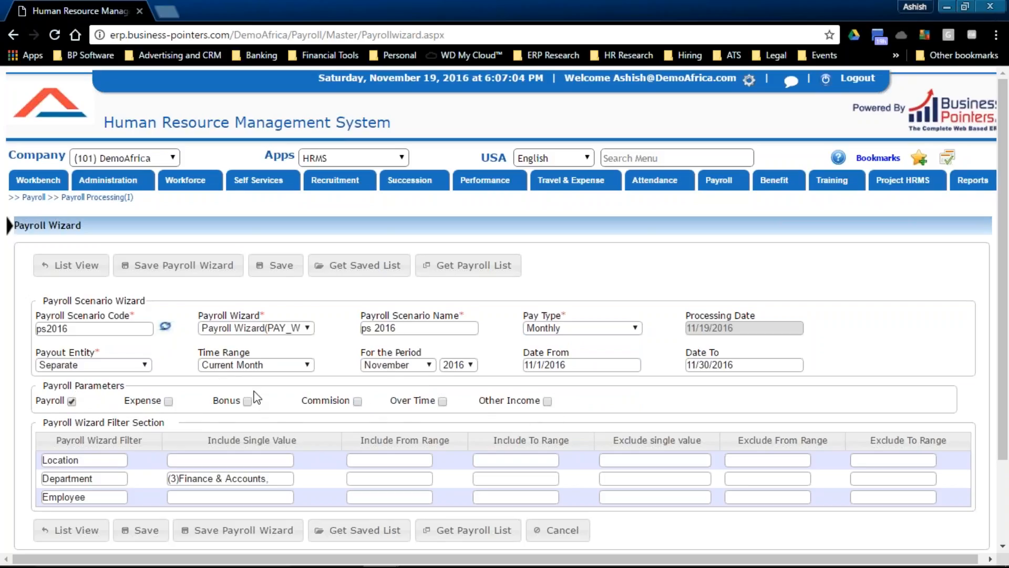
pyautogui.scroll(-2, 251, 398)
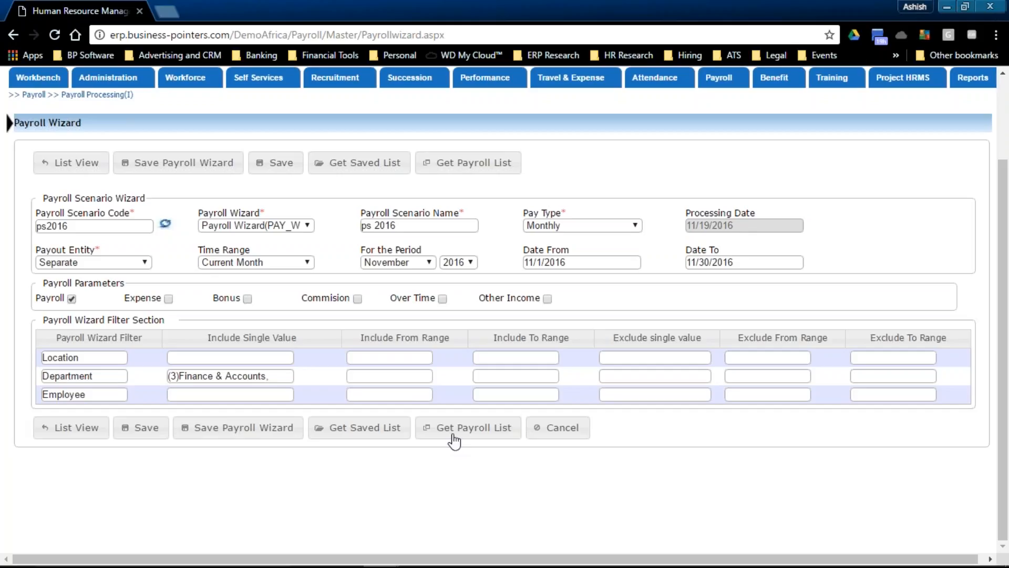
# - Retrieve the payroll employee list for the Finance & Accounts scenario
pyautogui.click(989, 490)
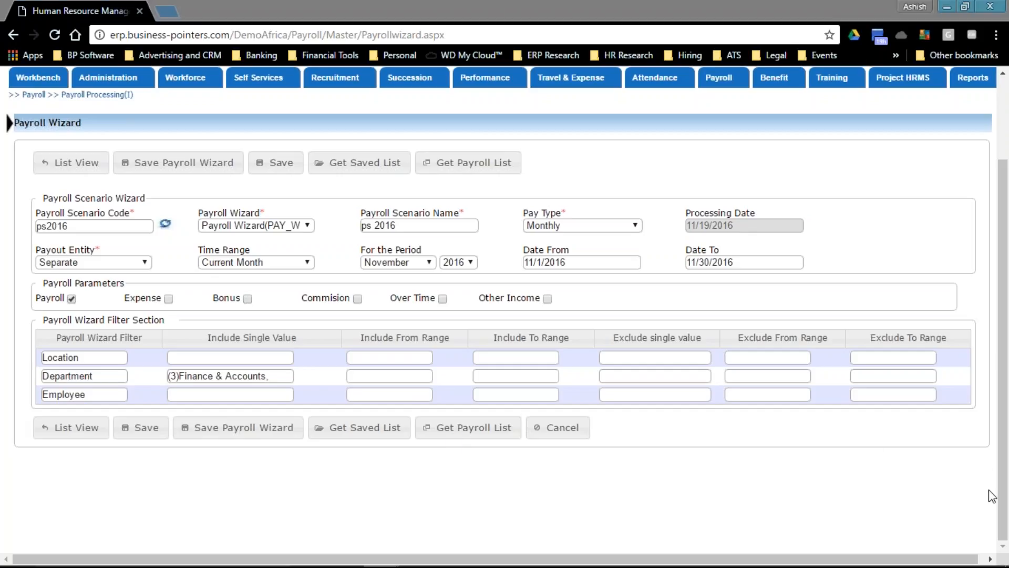
pyautogui.click(990, 490)
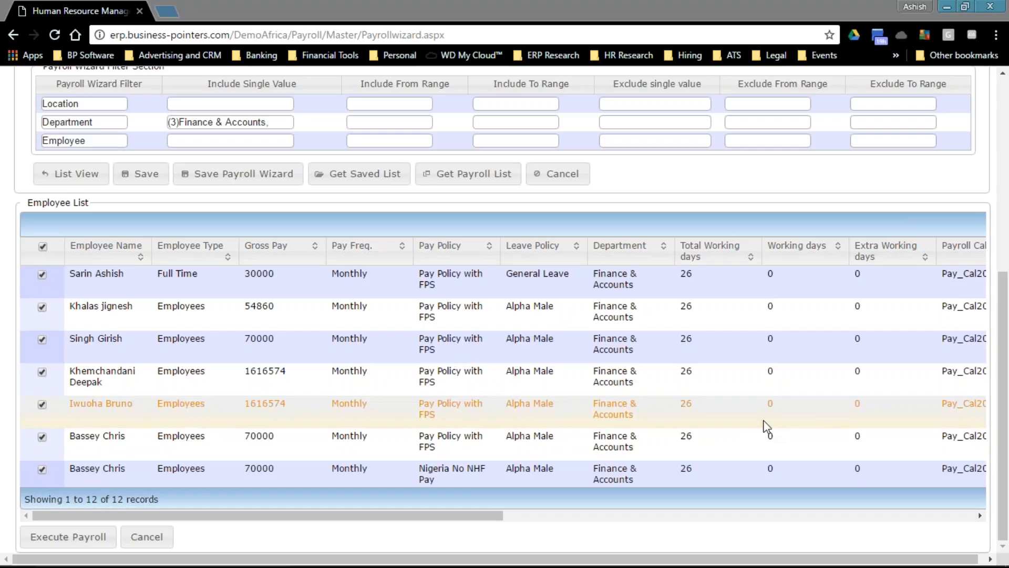
# - Open the Daily Attendance Sheet in a new window
pyautogui.scroll(5, 435, 408)
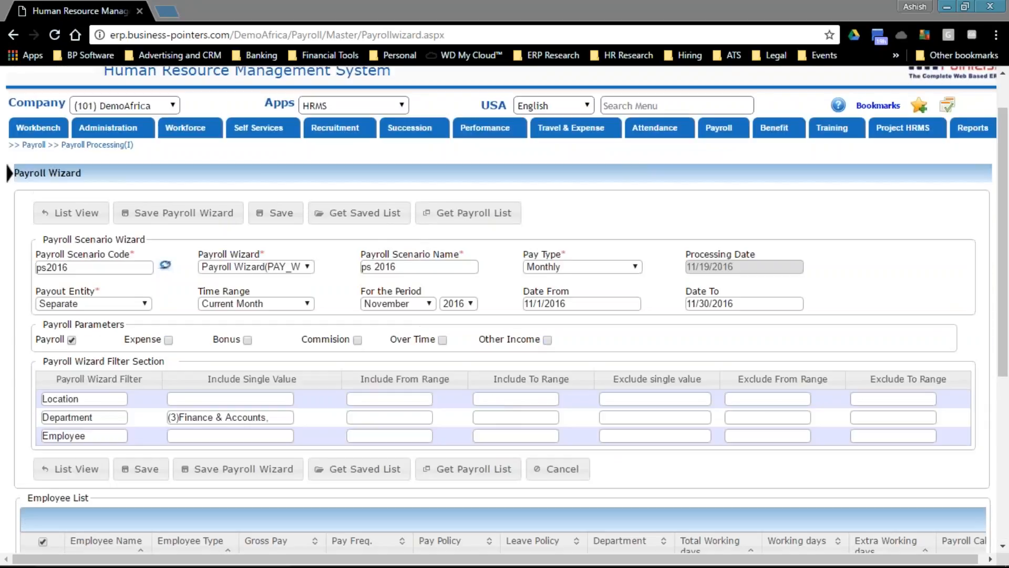
pyautogui.moveTo(651, 138)
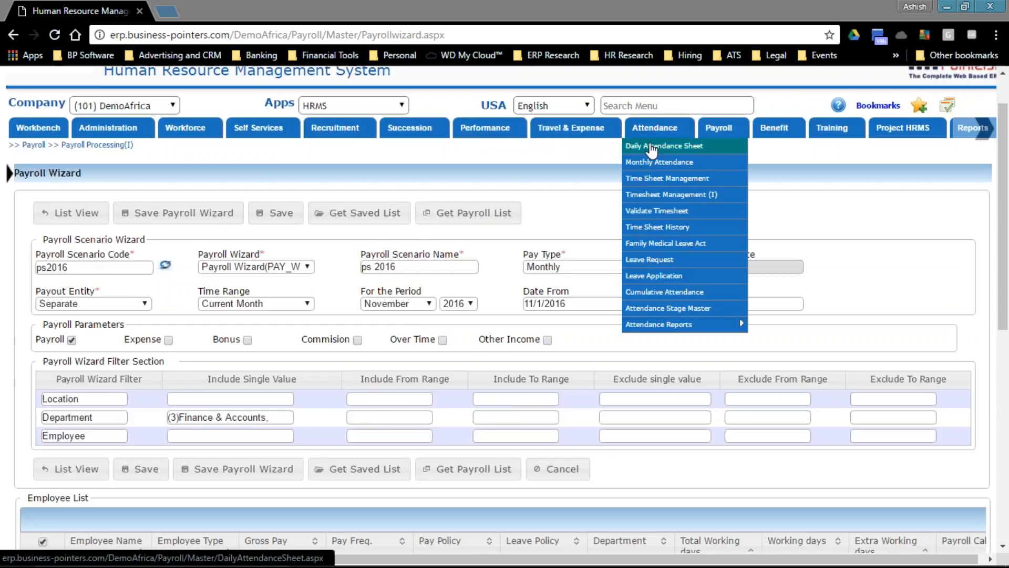
pyautogui.rightClick(650, 146)
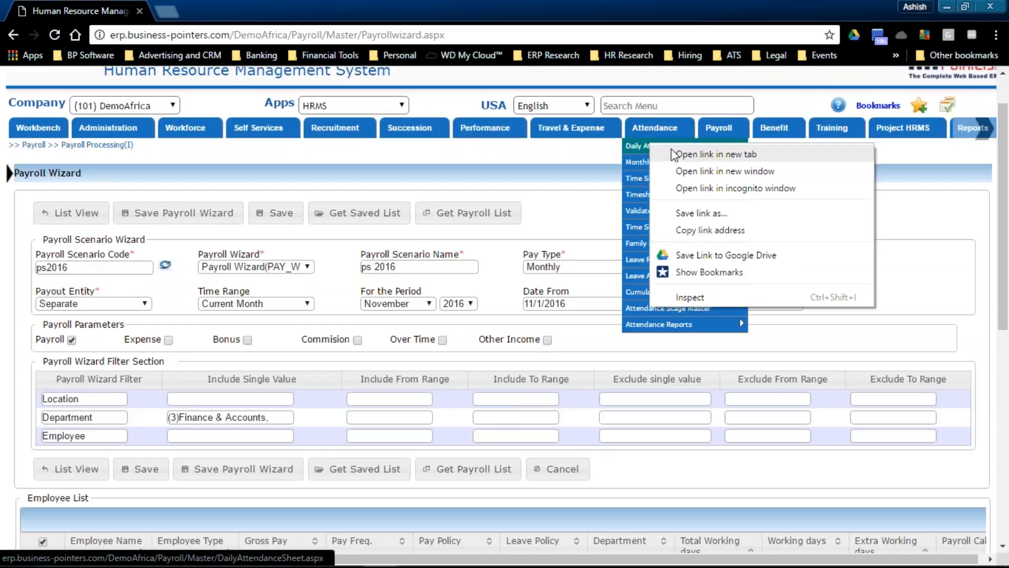
pyautogui.click(694, 171)
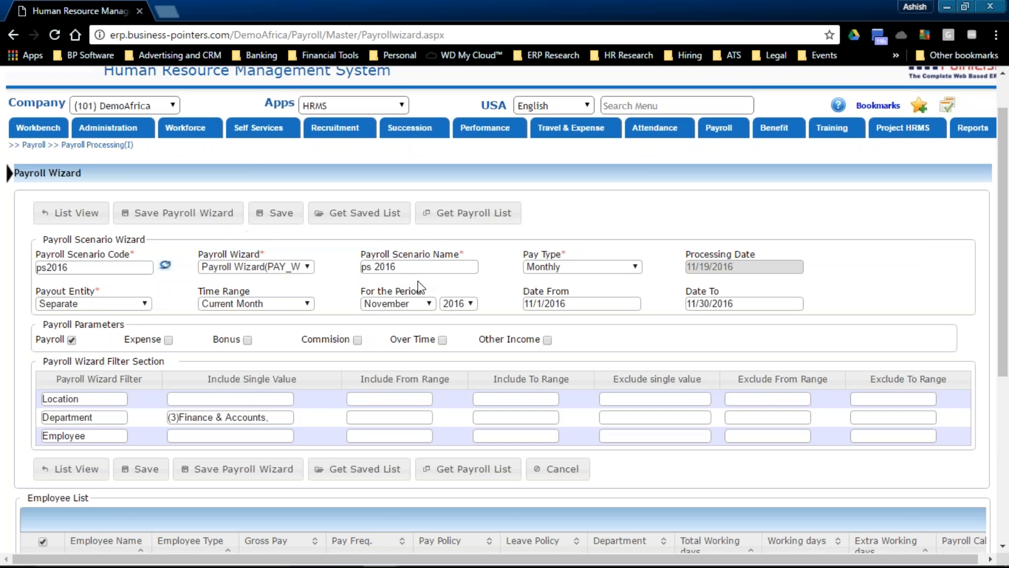
# - Replace the included department with (4)Human Resources and retrieve the payroll list again
pyautogui.scroll(-5, 418, 316)
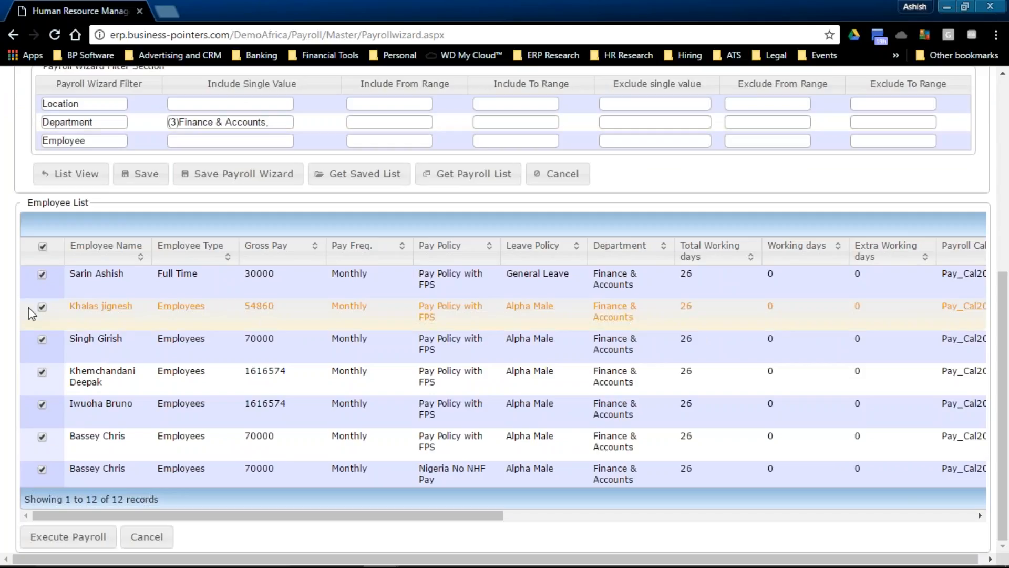
pyautogui.scroll(-5, 110, 419)
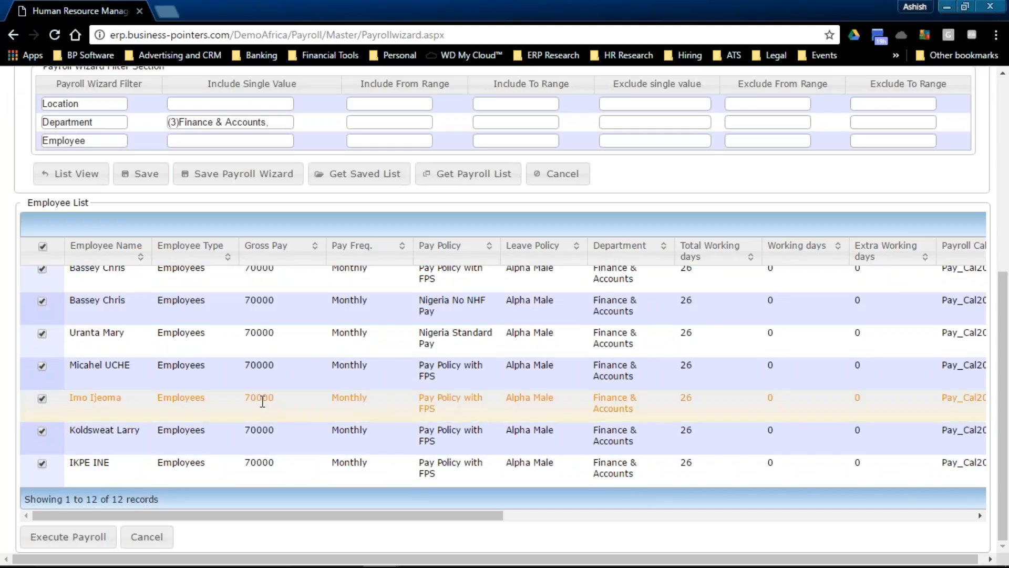
pyautogui.scroll(10, 528, 361)
pyautogui.scroll(1, 528, 362)
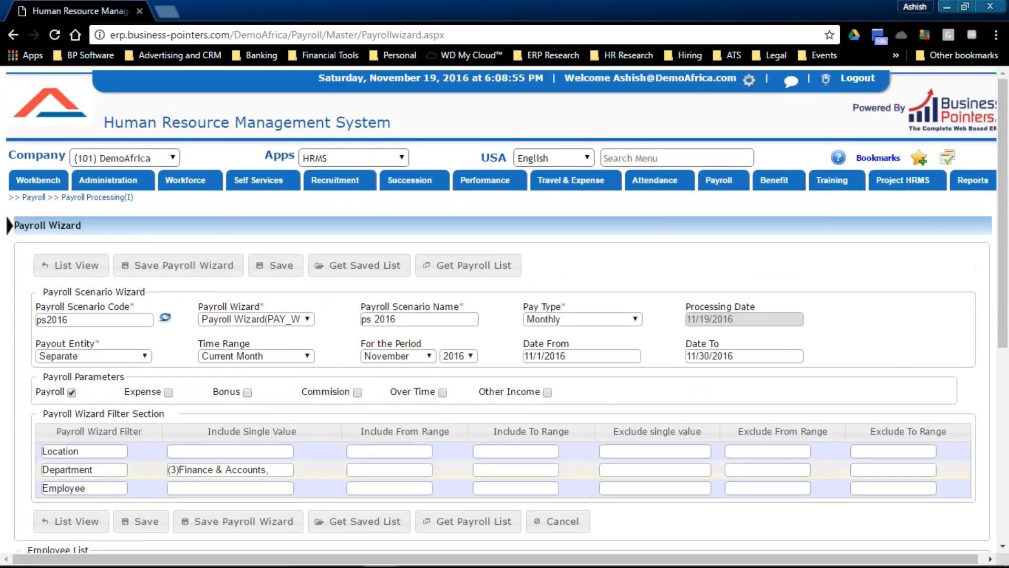
pyautogui.moveTo(274, 470); pyautogui.dragTo(129, 451)
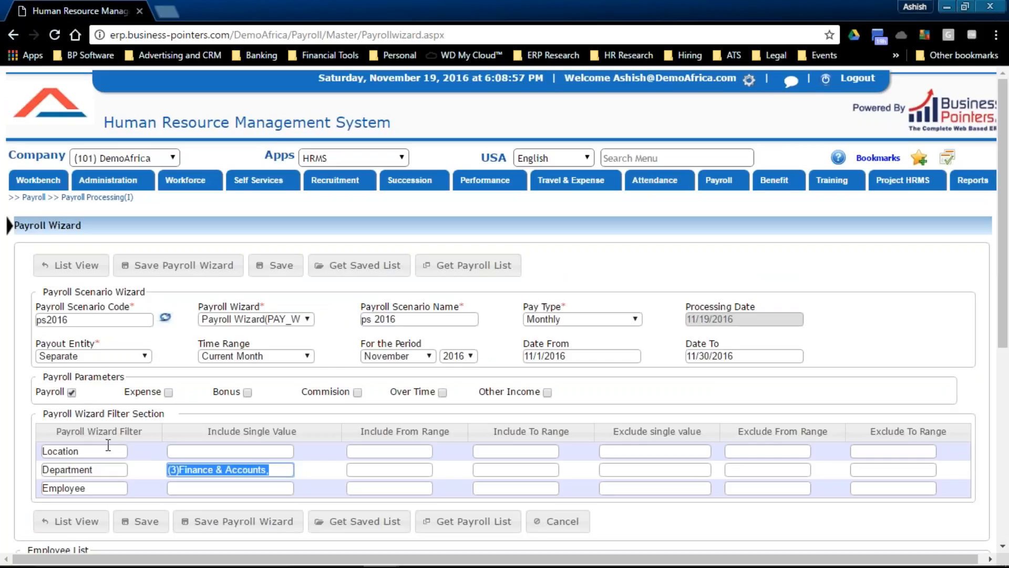
pyautogui.write('hu')
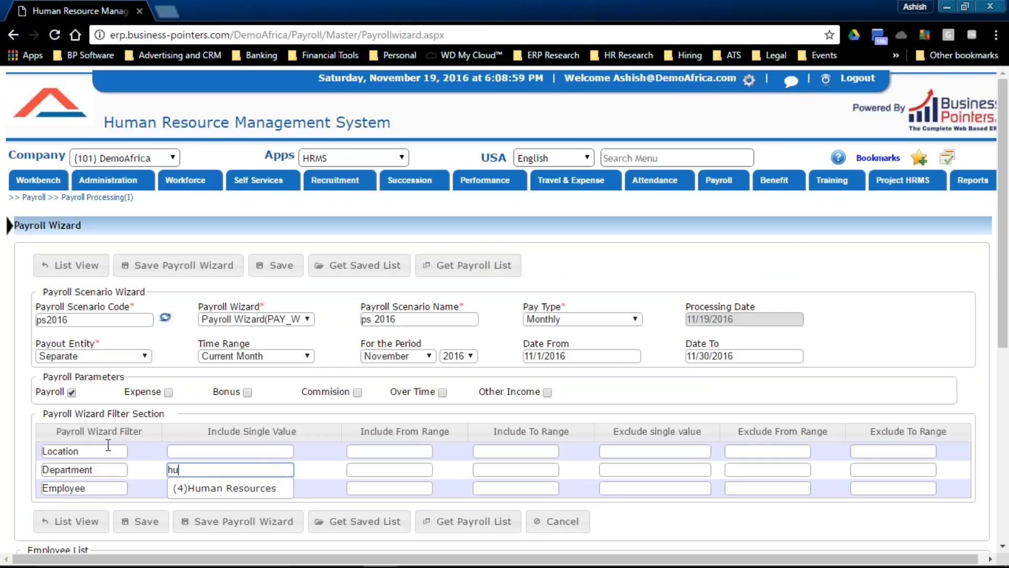
pyautogui.click(205, 488)
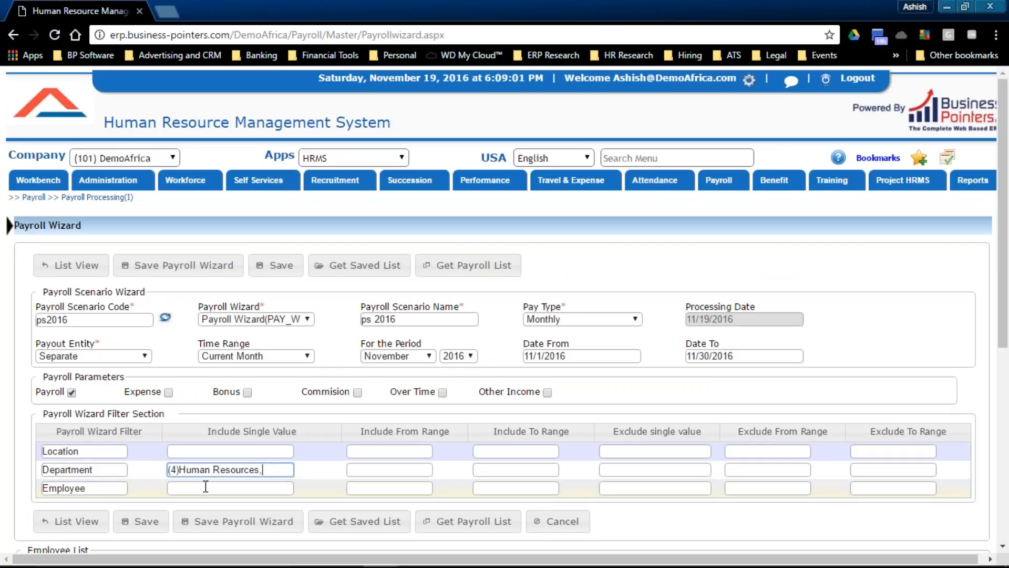
pyautogui.click(473, 529)
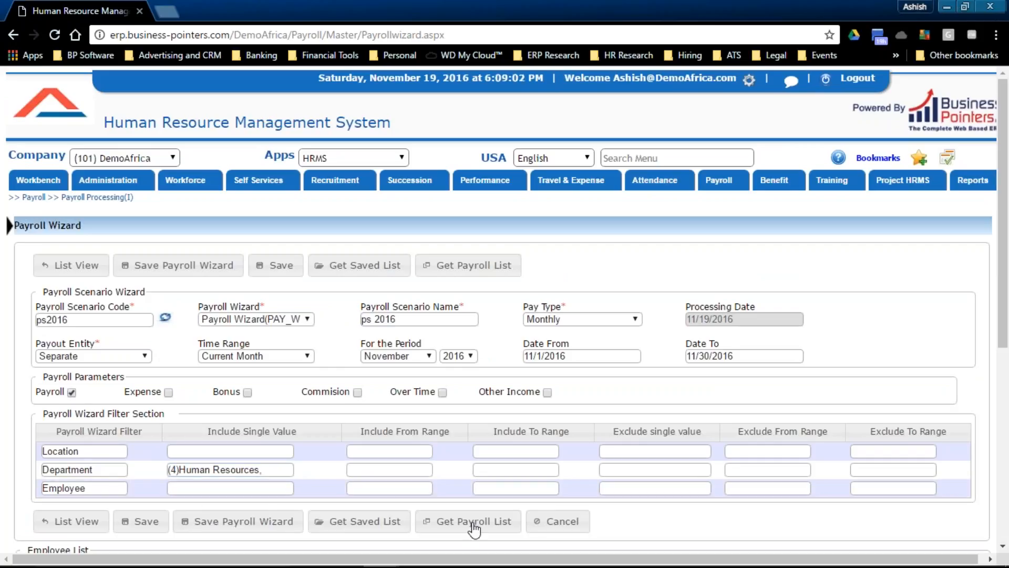
# - Examine the employee list for the employees, pay policies and departments it covers
pyautogui.scroll(-7, 485, 512)
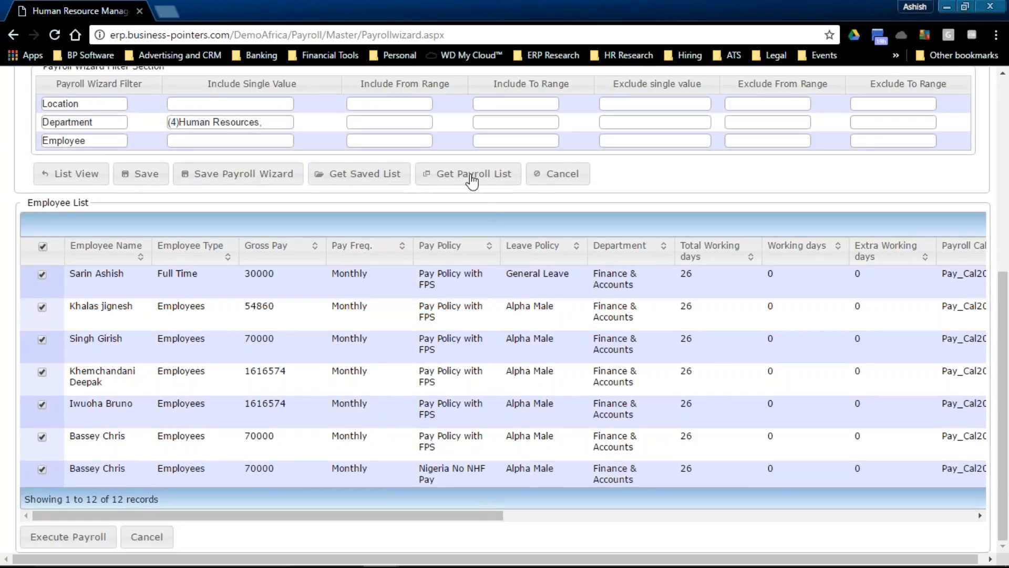
pyautogui.scroll(3, 21, 308)
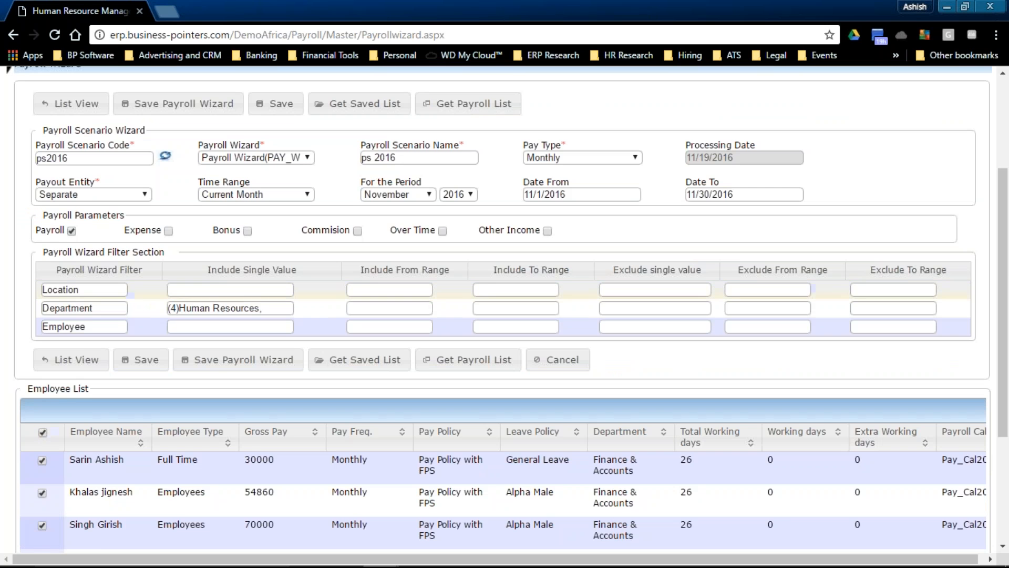
pyautogui.scroll(-8, 318, 463)
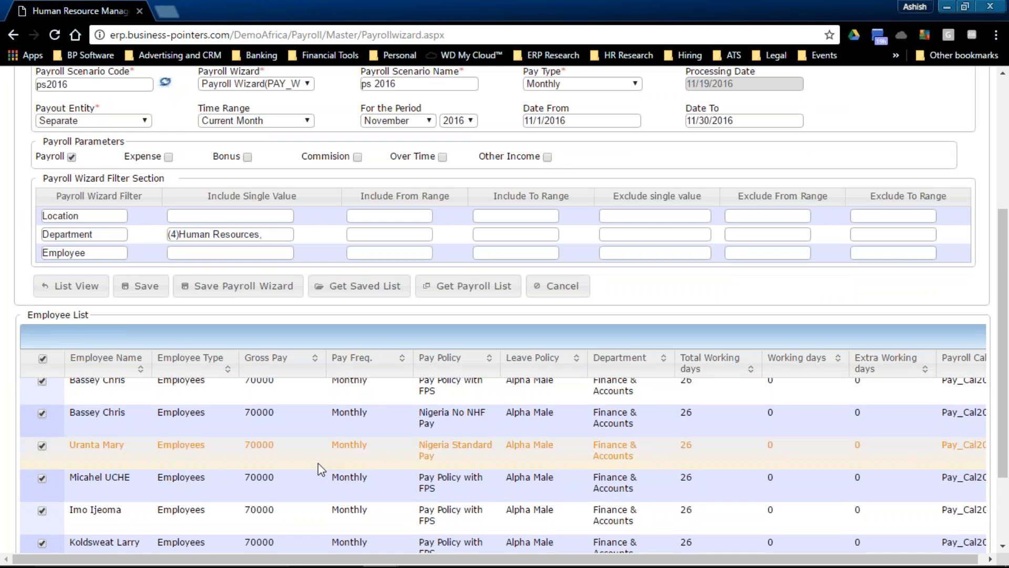
pyautogui.scroll(3, 317, 462)
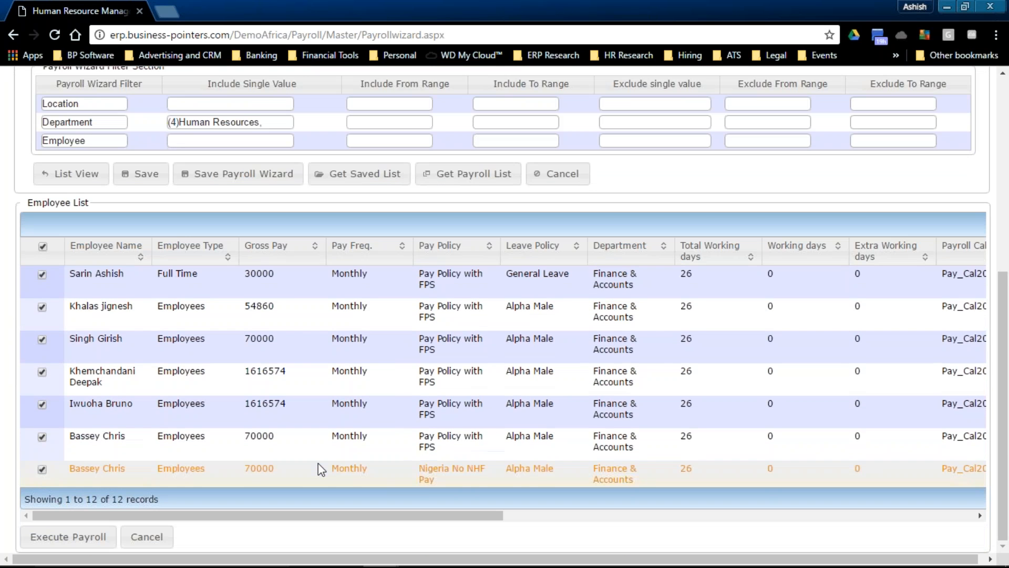
pyautogui.scroll(3, 317, 463)
pyautogui.scroll(-1, 611, 499)
pyautogui.scroll(-5, 611, 500)
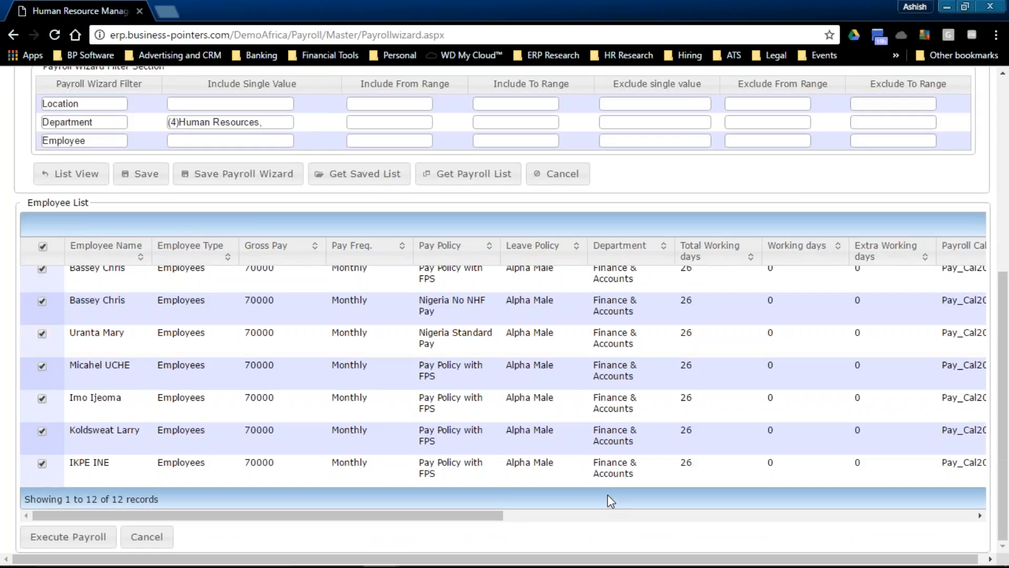
# - Clear the department filter, include one employee as a single value and retrieve the payroll list
pyautogui.moveTo(271, 124); pyautogui.dragTo(153, 100)
pyautogui.press('BackSpace')
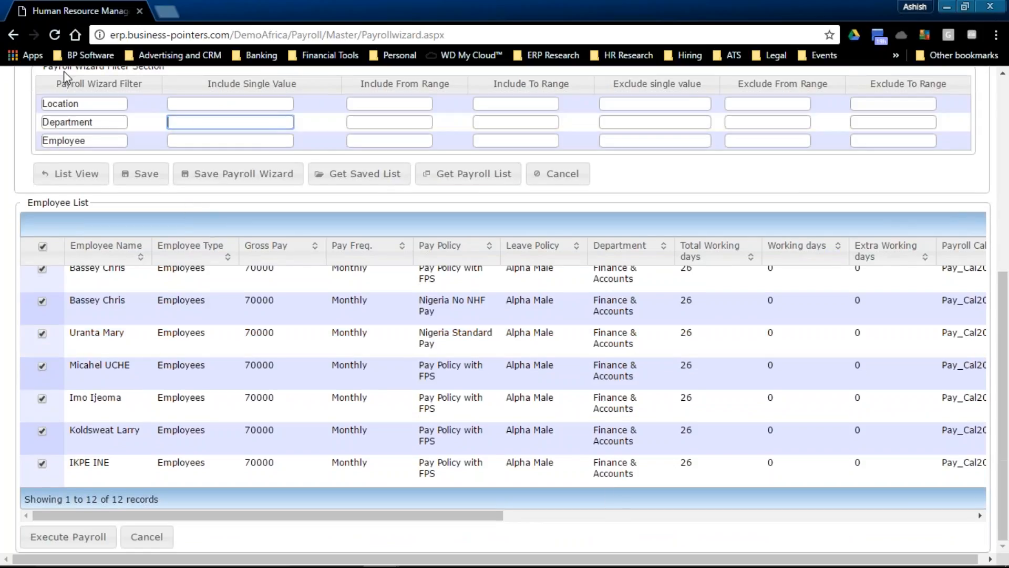
pyautogui.click(174, 141)
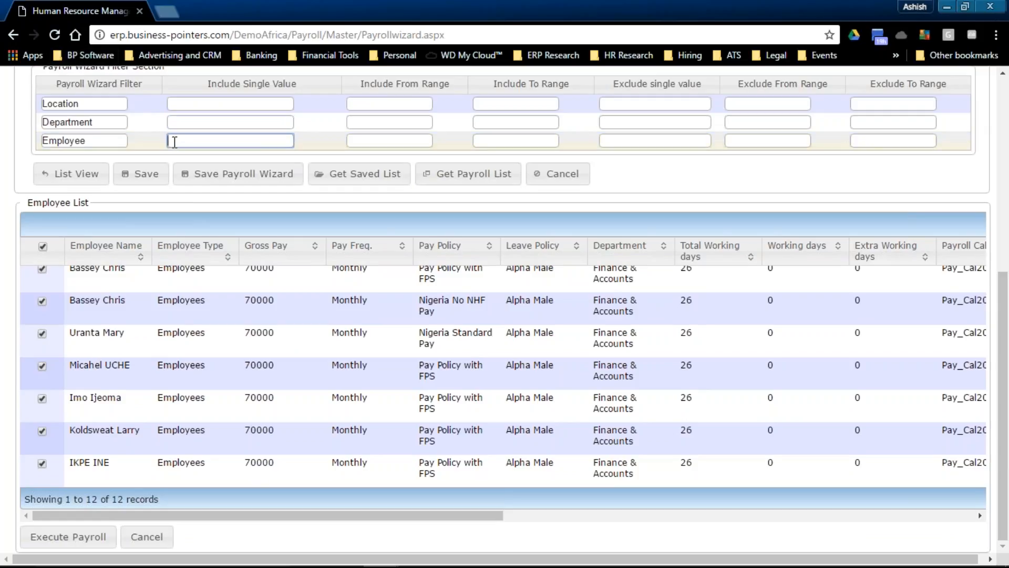
pyautogui.write('neh')
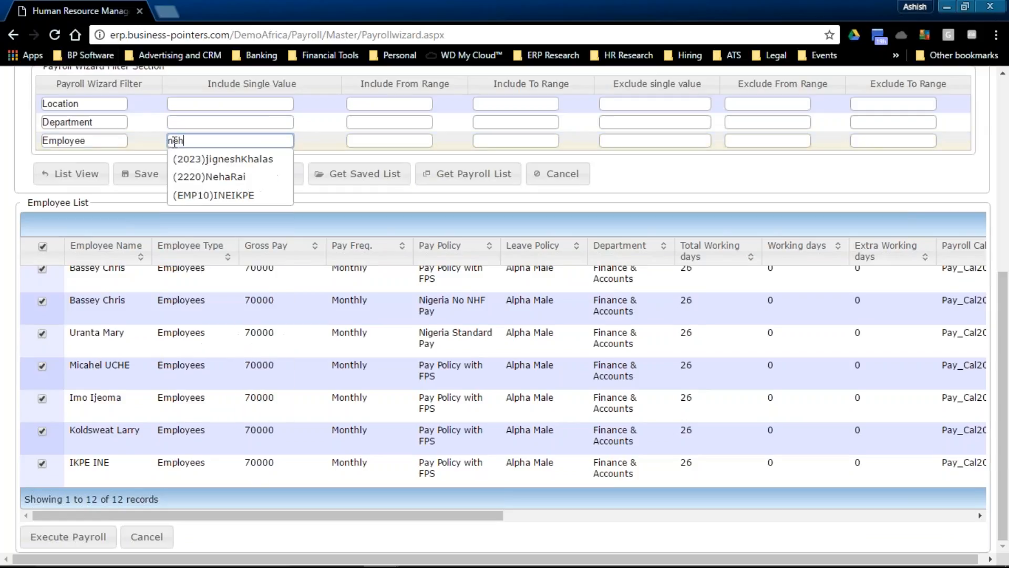
pyautogui.click(199, 159)
pyautogui.click(451, 174)
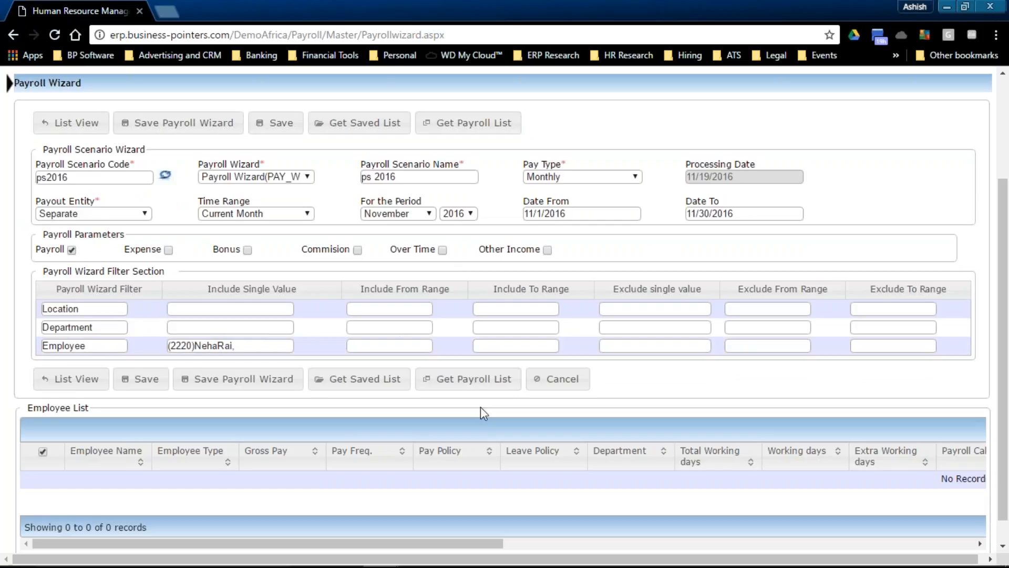
# - Clear the included employee from the payroll wizard filter
pyautogui.click(279, 345)
pyautogui.moveTo(279, 345); pyautogui.dragTo(128, 339)
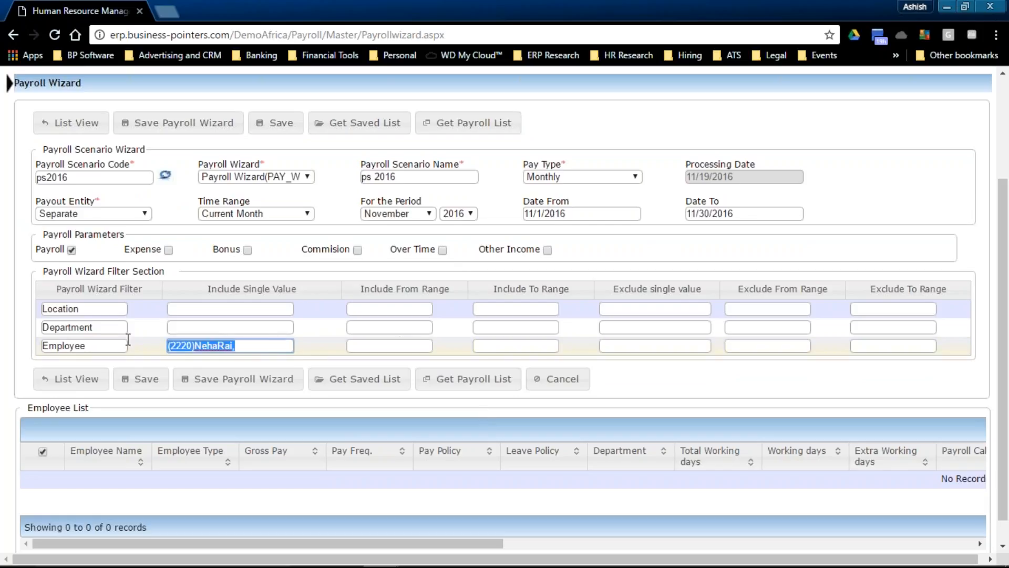
pyautogui.press('BackSpace')
# - Open Pending Payroll Processing and select the 2016-11-17 PAYN_2016(PAYN_2016) processing period
pyautogui.scroll(3, 708, 295)
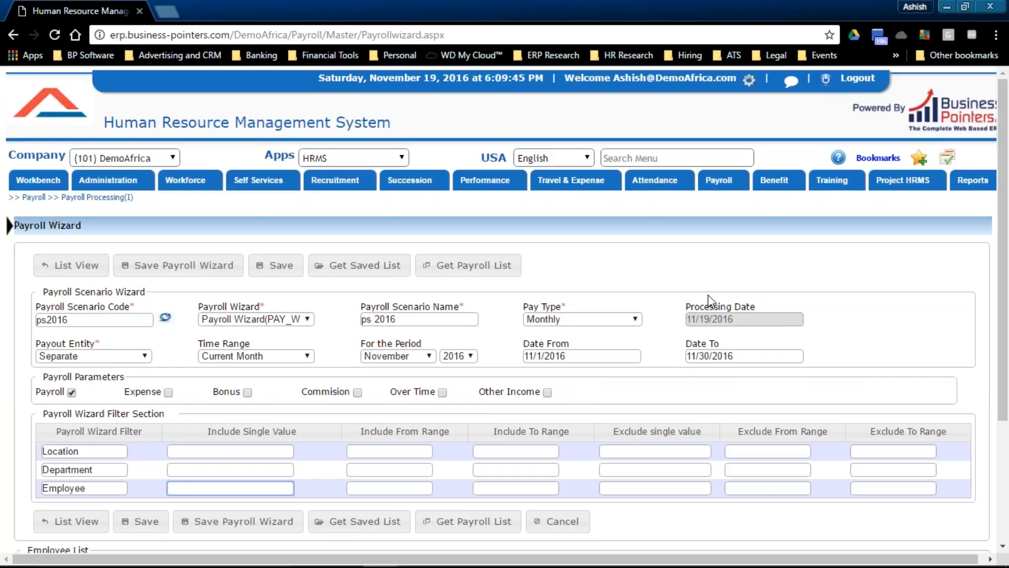
pyautogui.moveTo(731, 192)
pyautogui.click(732, 214)
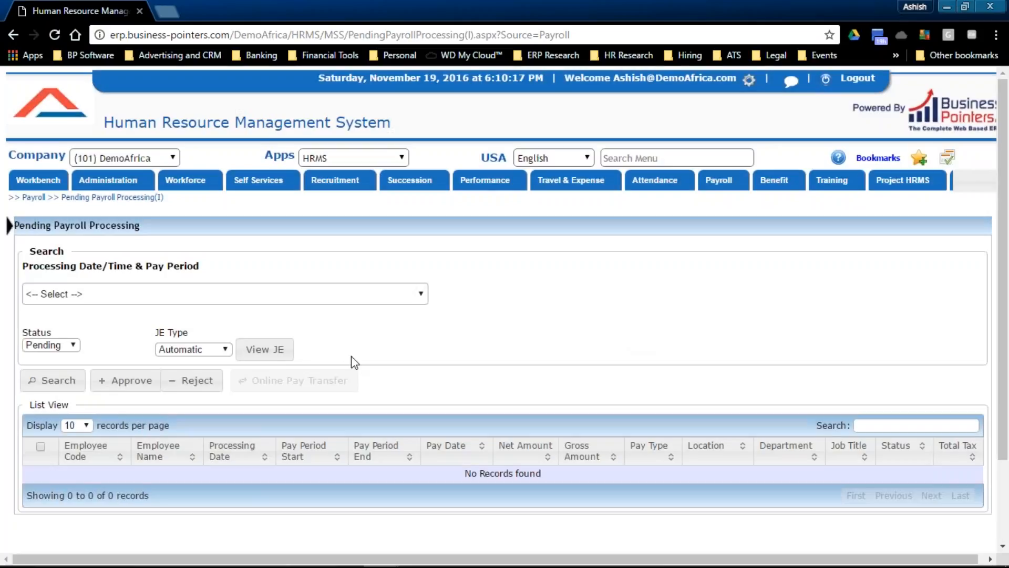
pyautogui.scroll(-2, 352, 361)
pyautogui.click(157, 193)
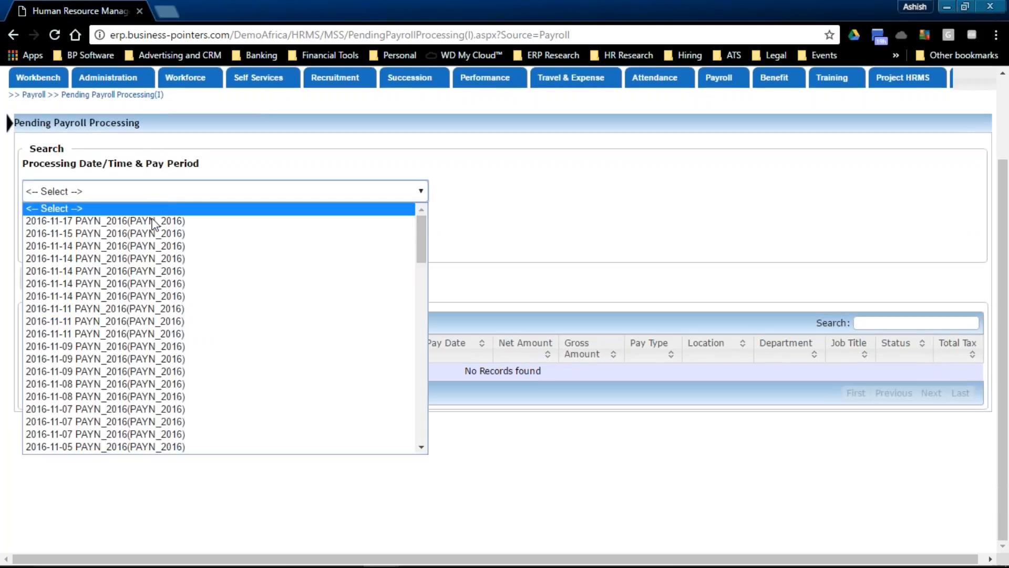
pyautogui.click(150, 225)
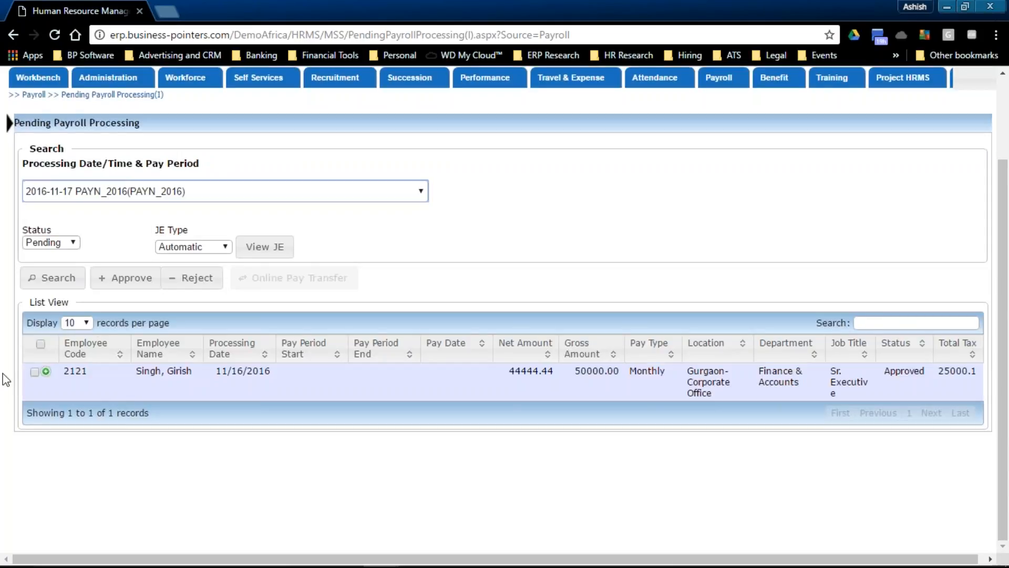
# - Expand the listed employee's payroll record to review its component details, and view the payslip
pyautogui.click(46, 372)
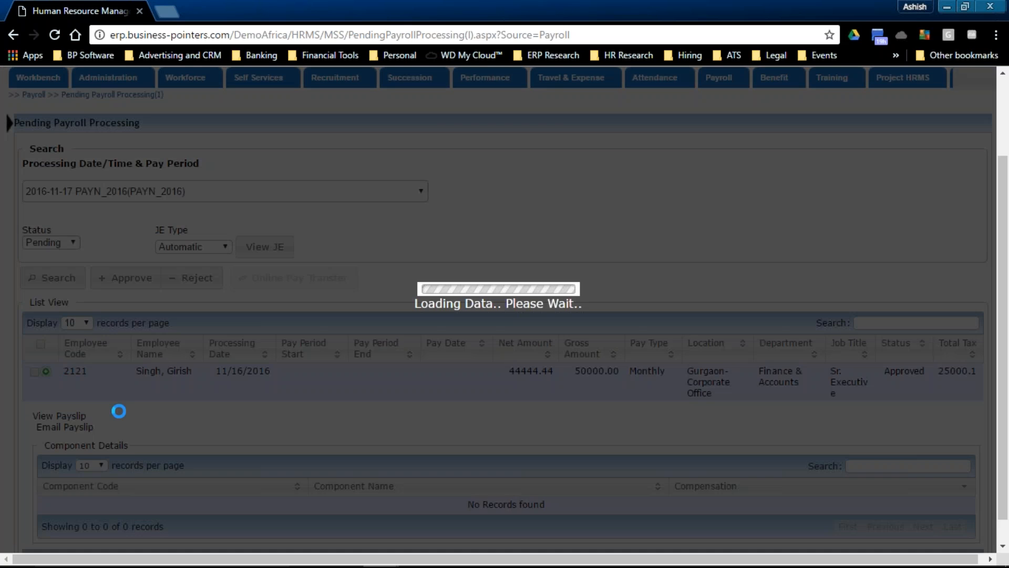
pyautogui.scroll(-4, 171, 444)
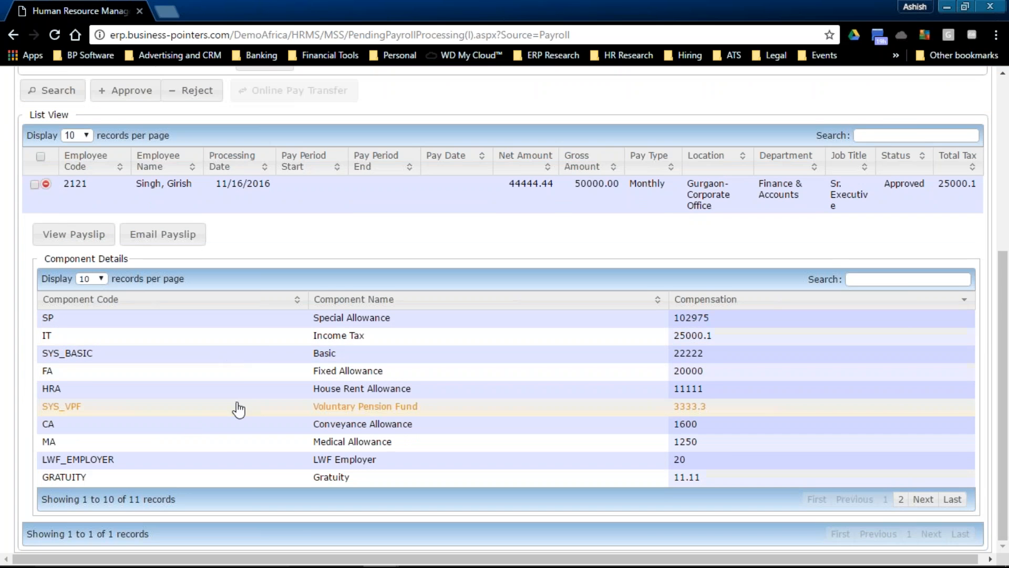
pyautogui.scroll(2, 239, 408)
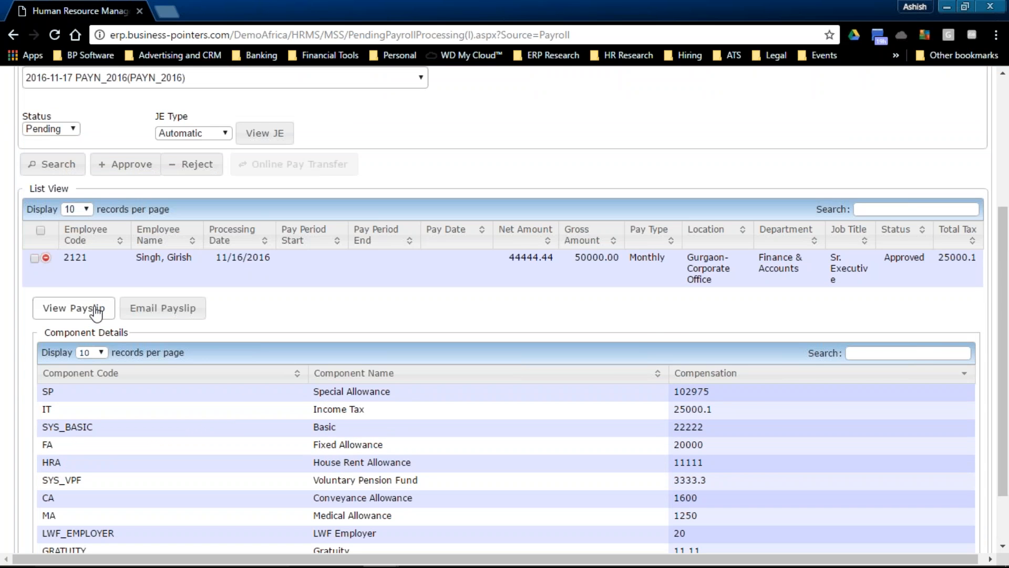
pyautogui.click(95, 310)
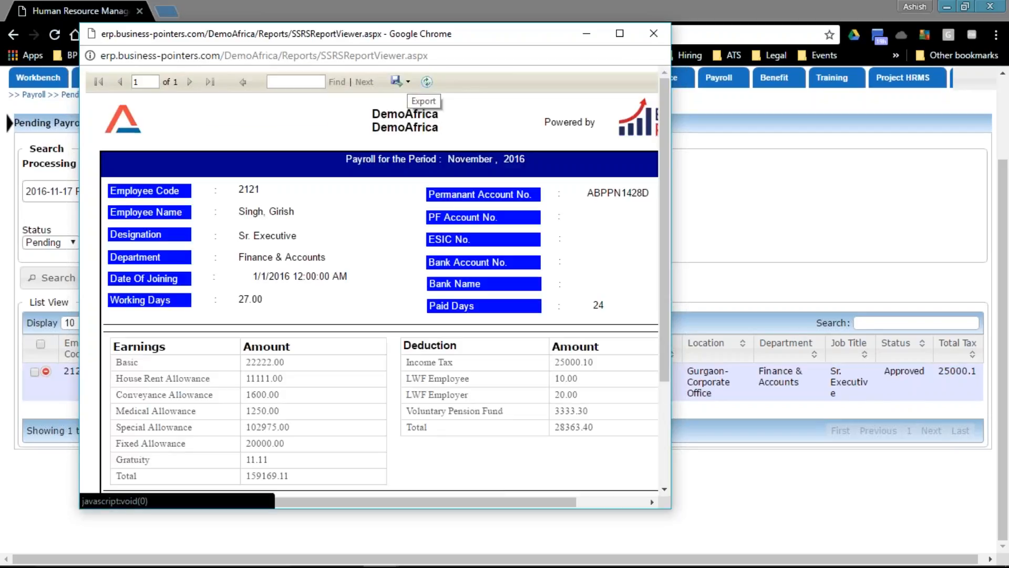
# - Check the payslip's export formats and maximize its window to read the earnings, deductions and net salary
pyautogui.click(404, 82)
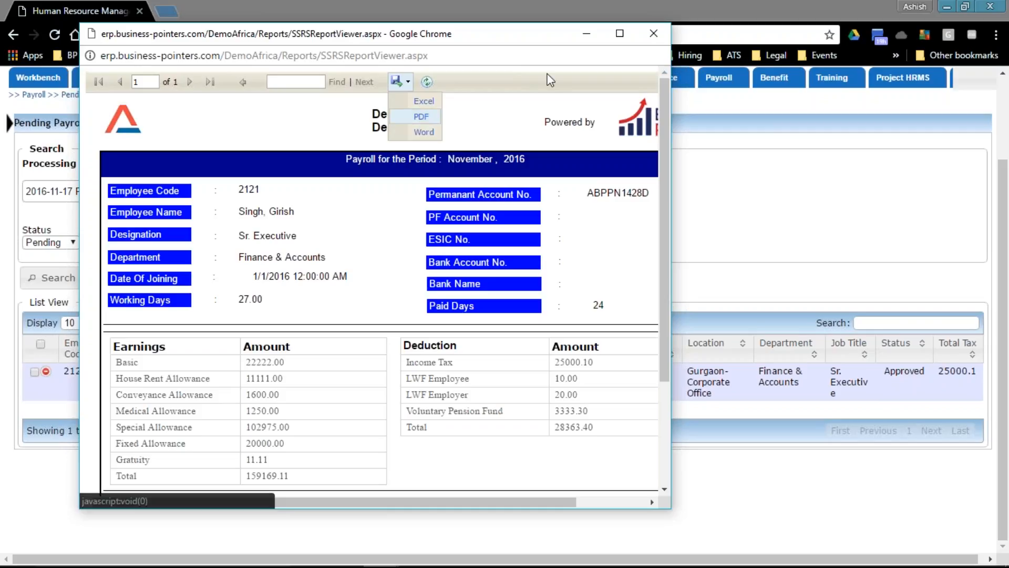
pyautogui.click(620, 33)
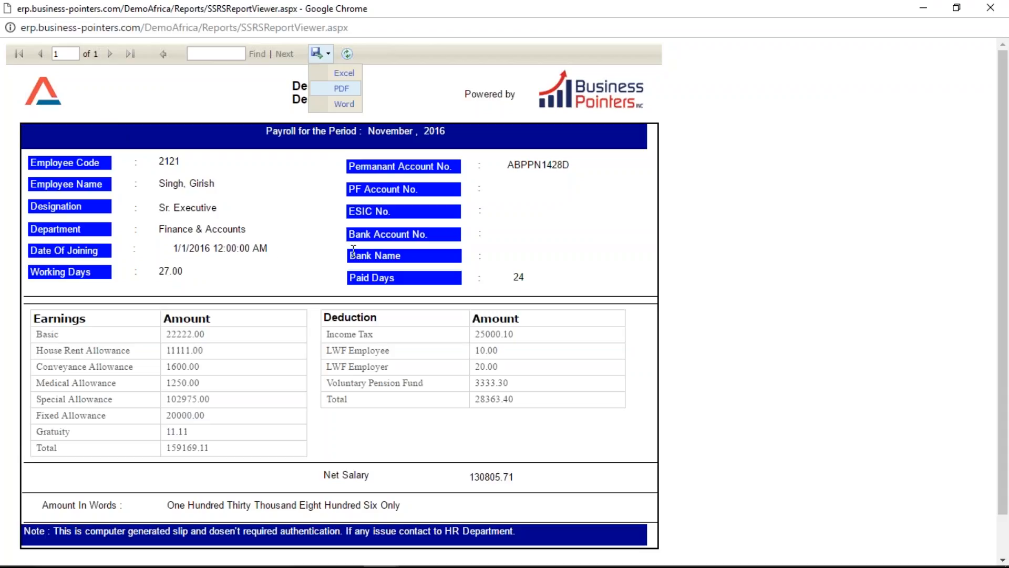
pyautogui.click(315, 249)
pyautogui.scroll(-1, 314, 251)
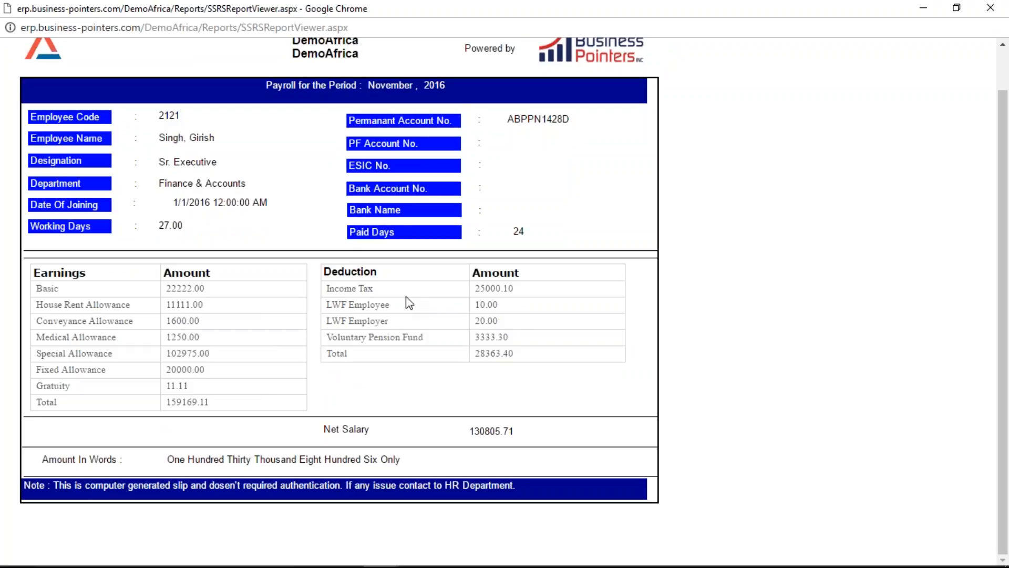
pyautogui.click(992, 488)
pyautogui.click(961, 435)
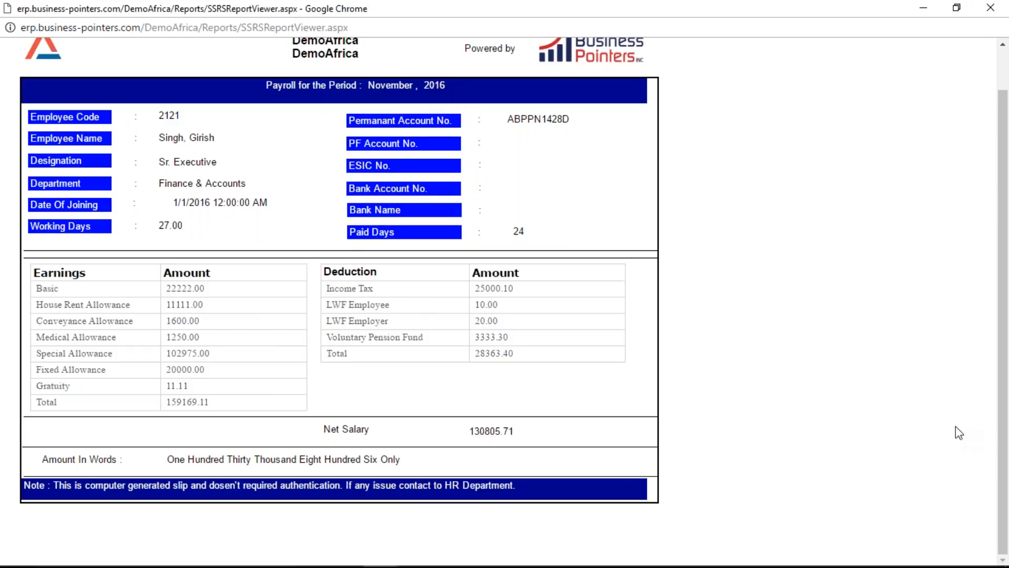